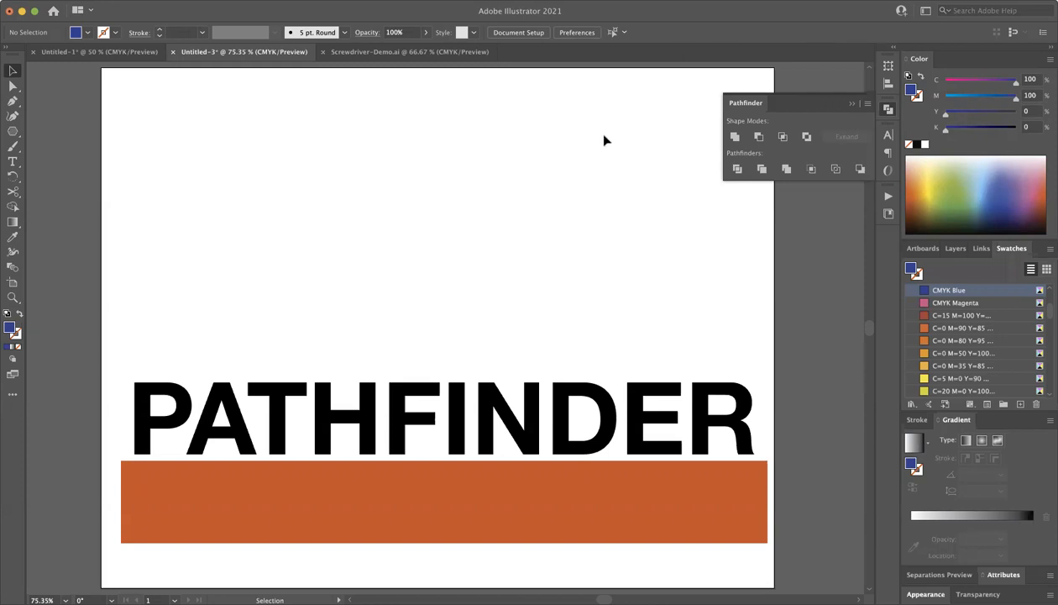
Restore the missing circle and triangle, and move the orange circle sideways so it overlaps the blue triangle's tip
{"action": "key", "text": "super+z"}
{"action": "left_click", "coordinate": [752, 246]}
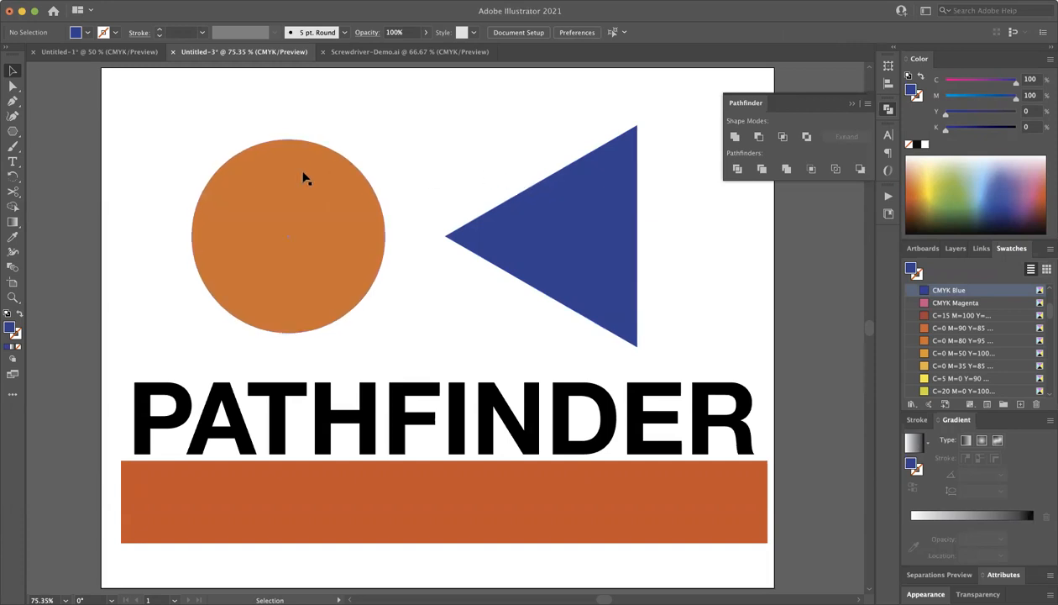
{"action": "left_click_drag", "start_coordinate": [259, 189], "coordinate": [418, 187]}
{"action": "left_click", "coordinate": [286, 116]}
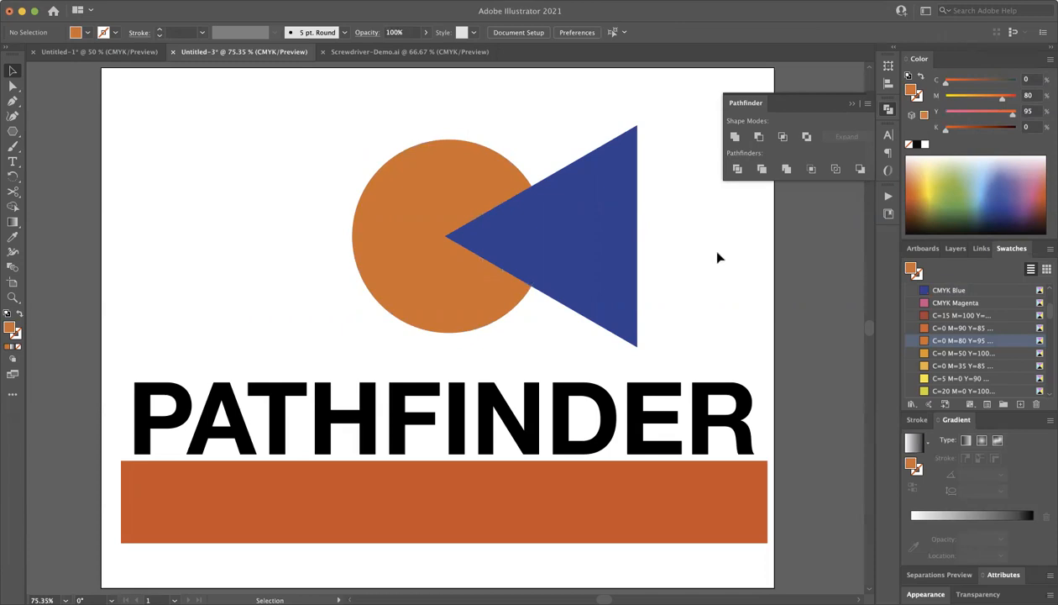
Select the overlapping circle and triangle together, and check how the Pathfinder panel is collapsed and reopened
{"action": "left_click_drag", "start_coordinate": [295, 135], "coordinate": [619, 269]}
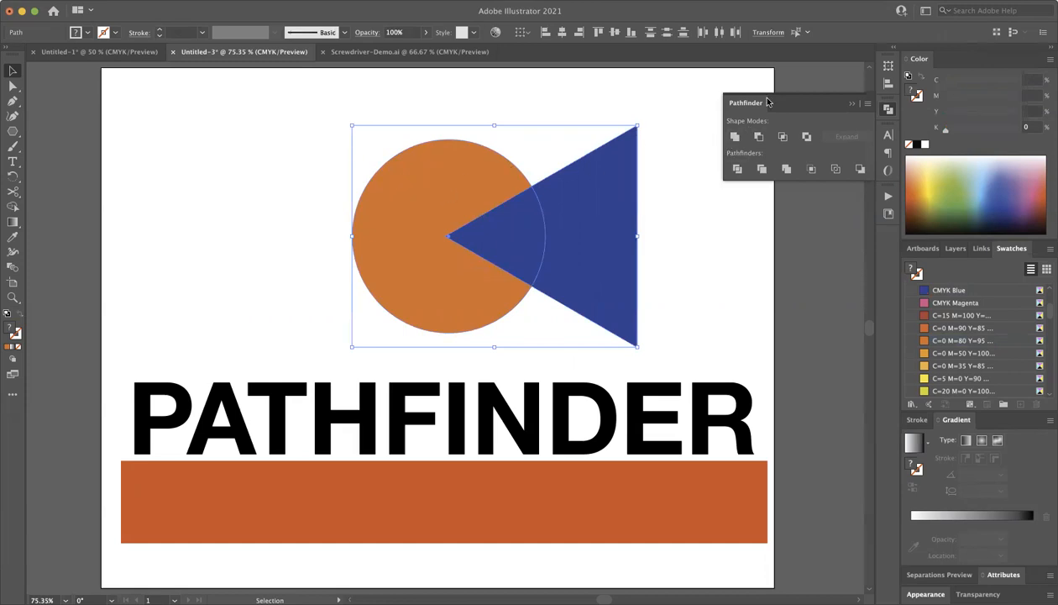
{"action": "left_click", "coordinate": [851, 103]}
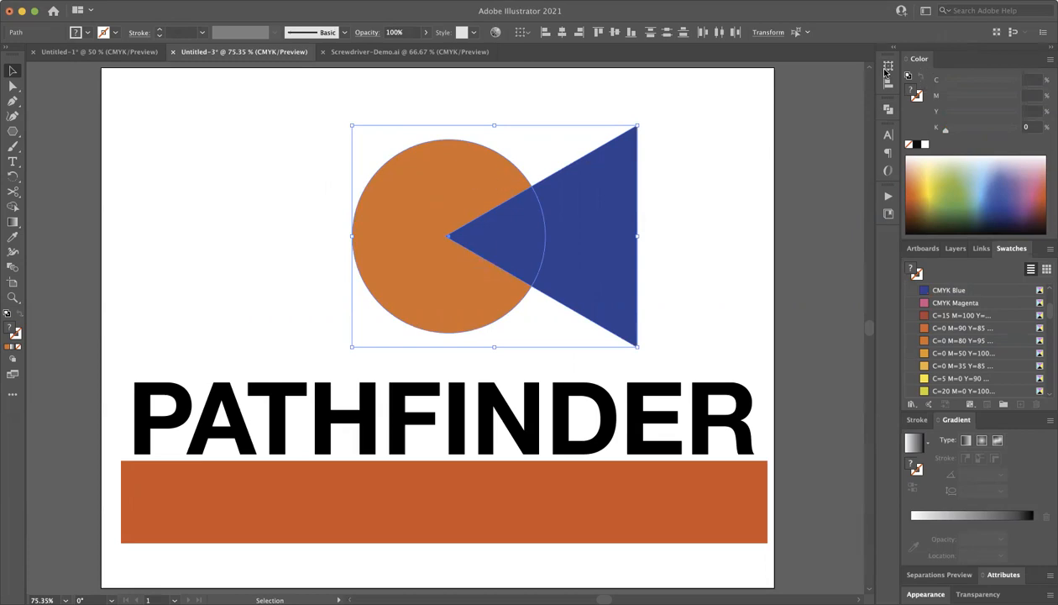
{"action": "left_click", "coordinate": [887, 112]}
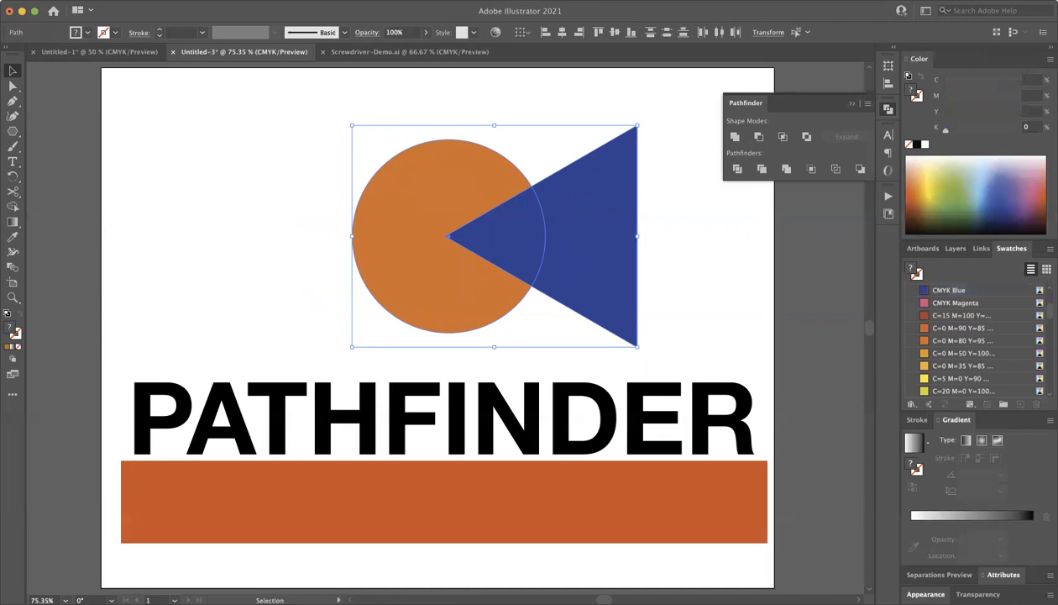
{"action": "left_click", "coordinate": [332, 0]}
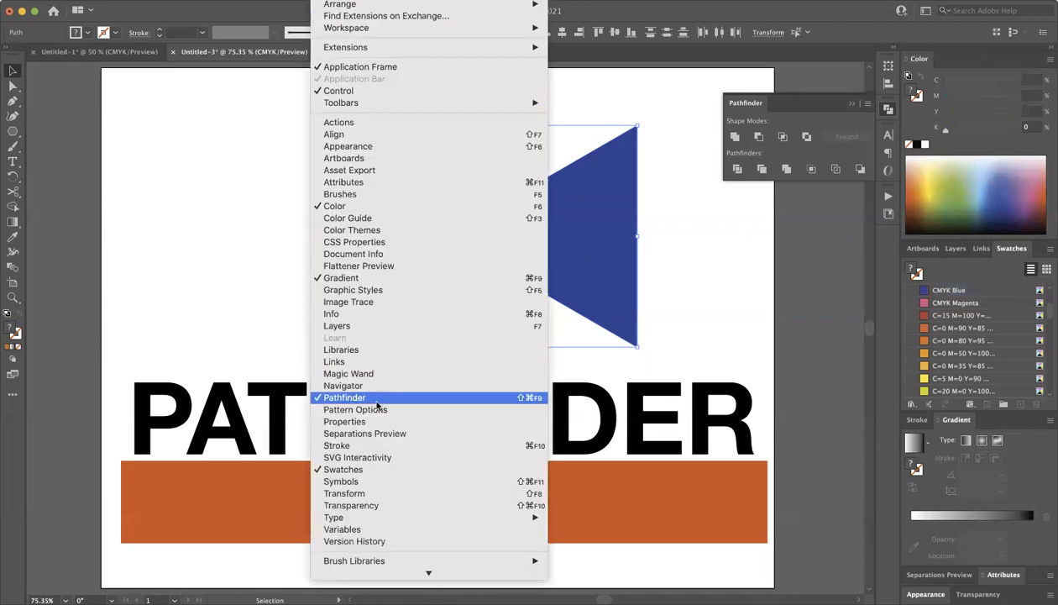
{"action": "left_click", "coordinate": [713, 271]}
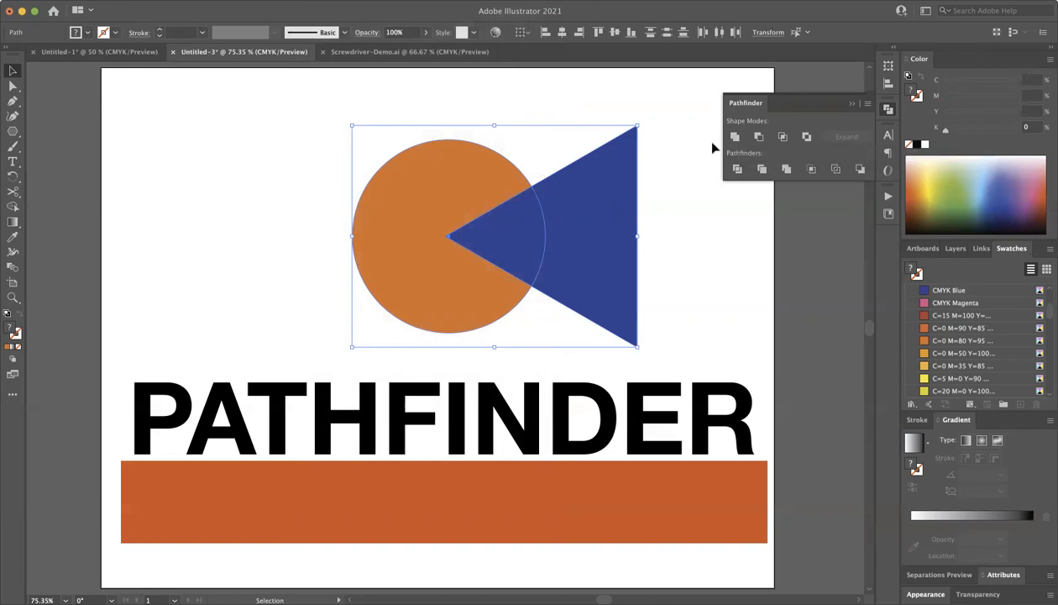
Unite the circle and triangle into one shape, and swap its fill and stroke to show it as an outline
{"action": "left_click", "coordinate": [734, 137]}
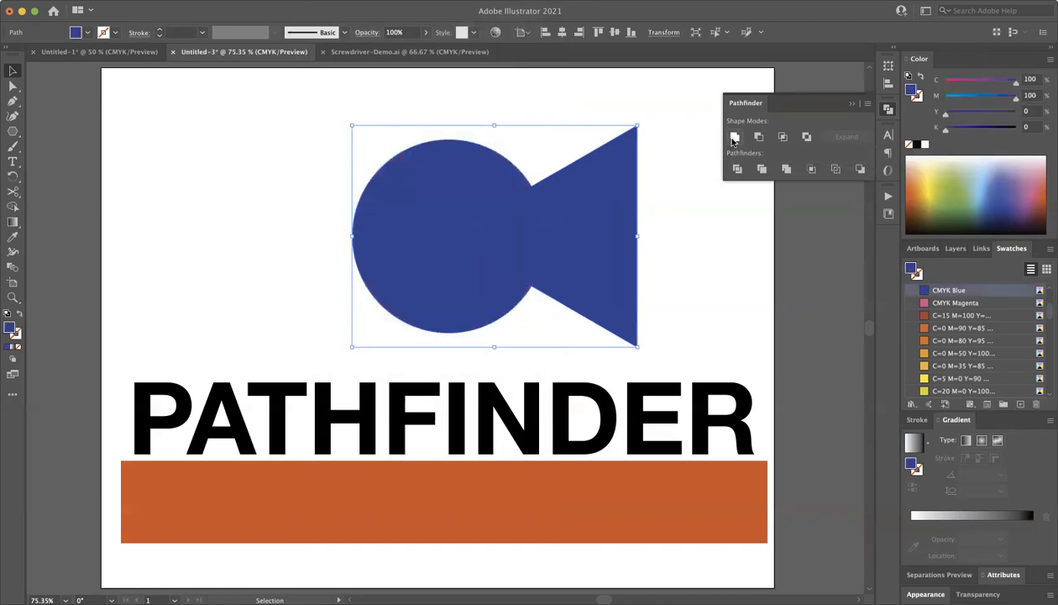
{"action": "left_click", "coordinate": [671, 224]}
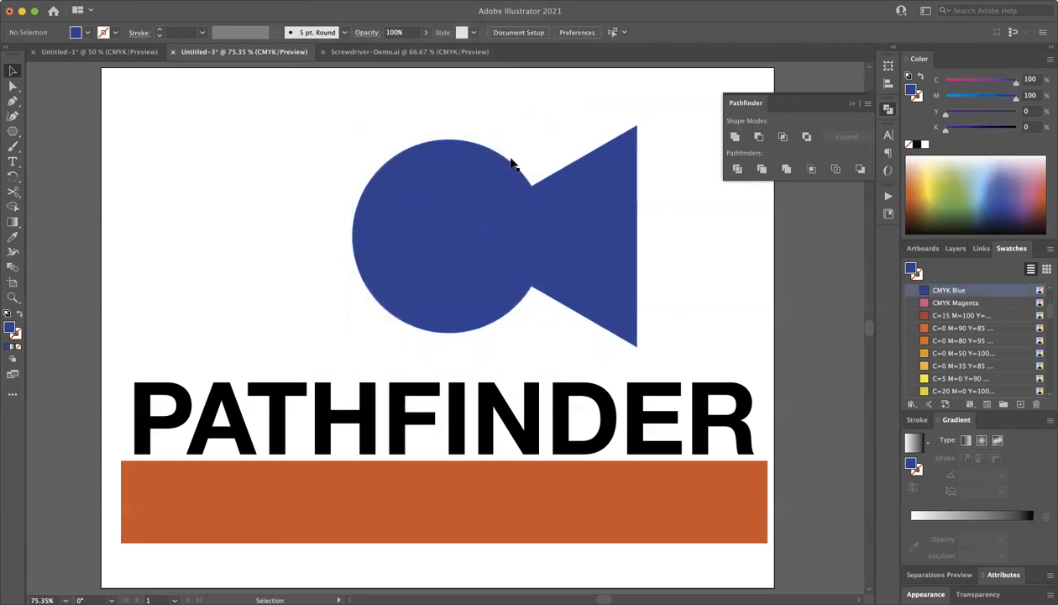
{"action": "left_click", "coordinate": [514, 220]}
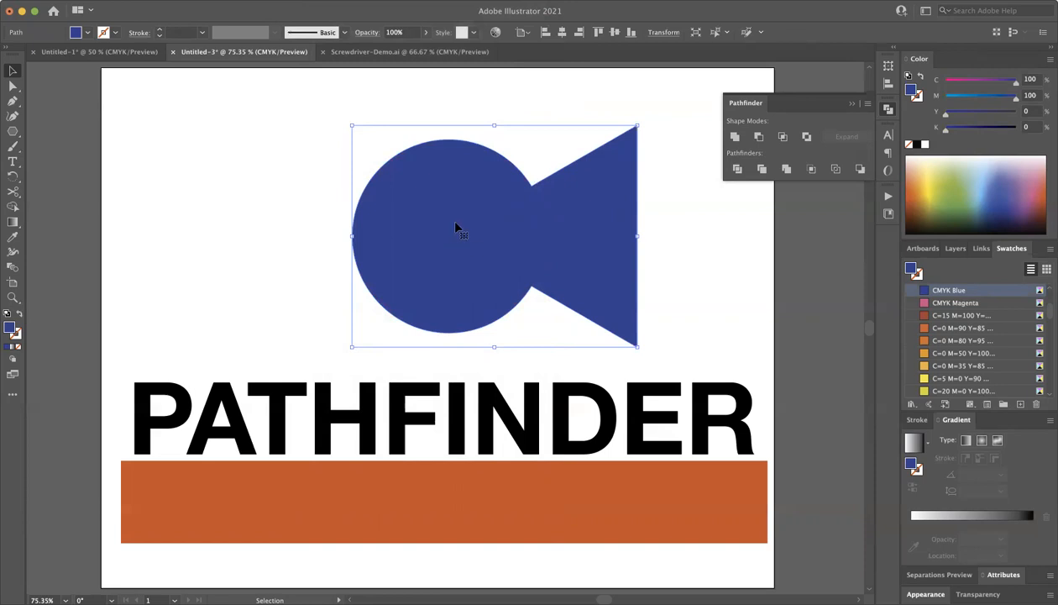
{"action": "scroll", "coordinate": [462, 236], "scroll_direction": "right", "scroll_amount": 2}
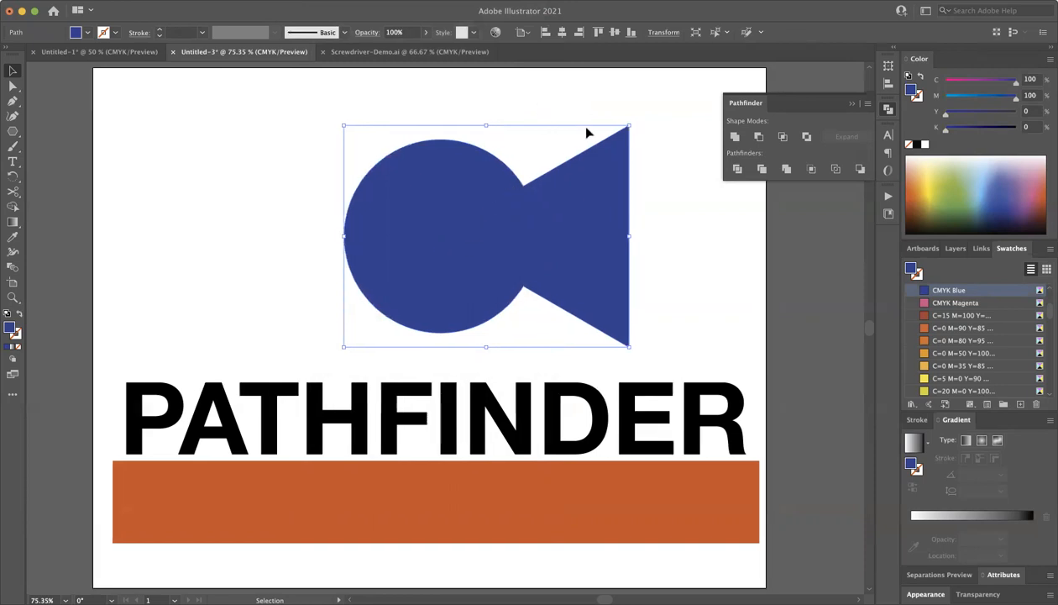
{"action": "left_click", "coordinate": [20, 312]}
{"action": "left_click", "coordinate": [277, 238]}
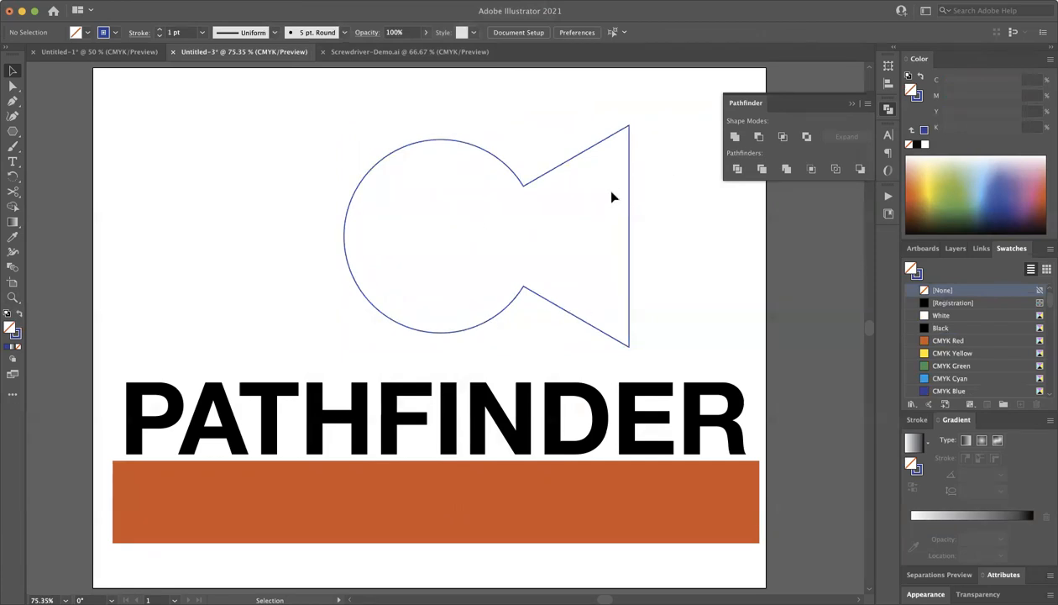
Undo the fill and stroke swap and the uniting of the circle and triangle
{"action": "key", "text": "super+z"}
{"action": "key", "text": "super+z"}
{"action": "key", "text": "super+z"}
Try cutting the blue triangle out of the orange circle with Minus Front, and undo the cut
{"action": "left_click_drag", "start_coordinate": [435, 111], "coordinate": [638, 292]}
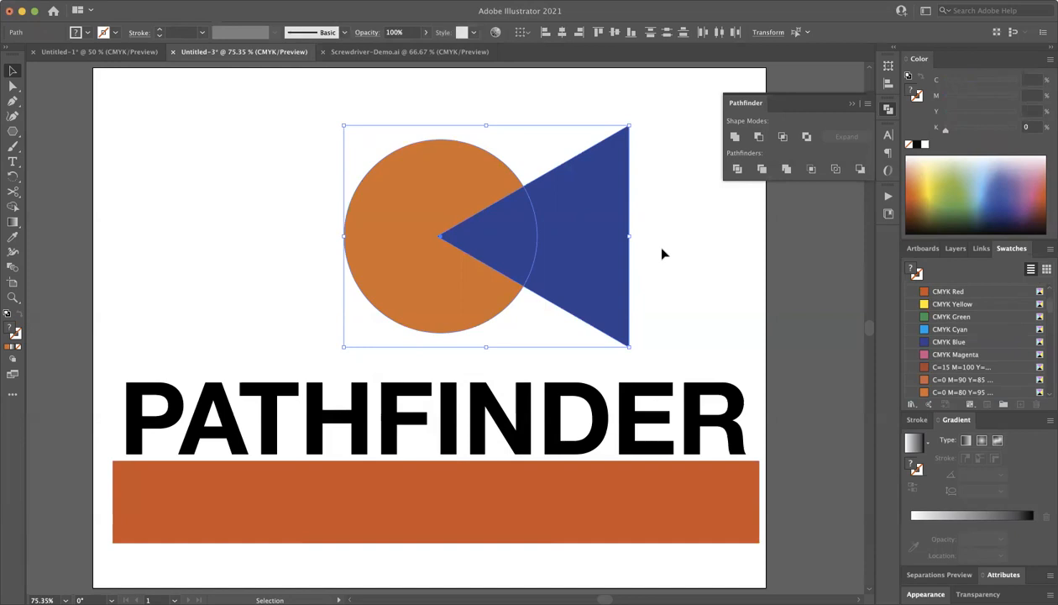
{"action": "left_click", "coordinate": [759, 137]}
{"action": "left_click", "coordinate": [574, 297]}
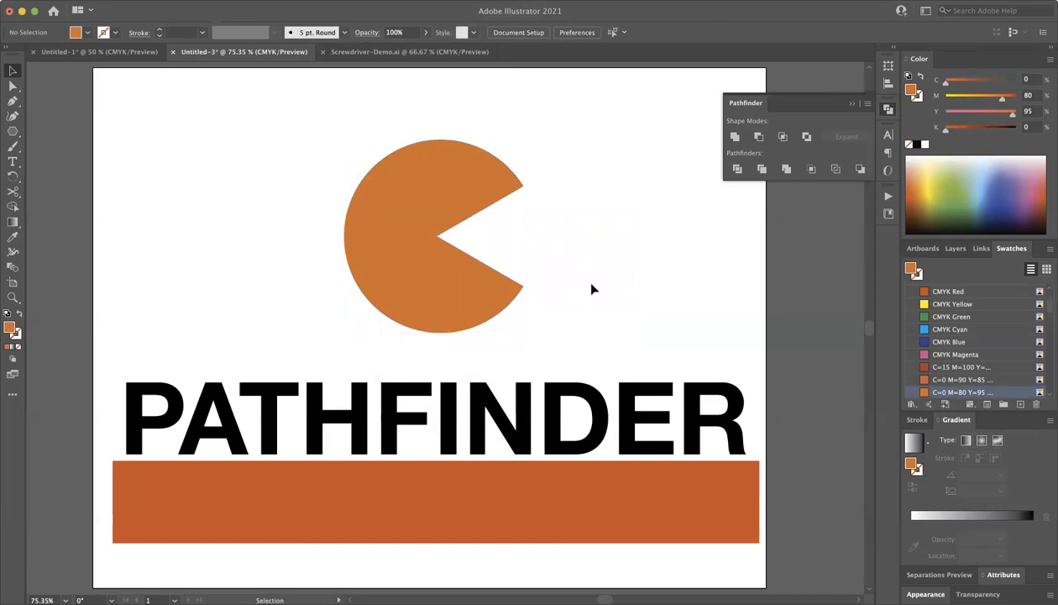
{"action": "key", "text": "super+z"}
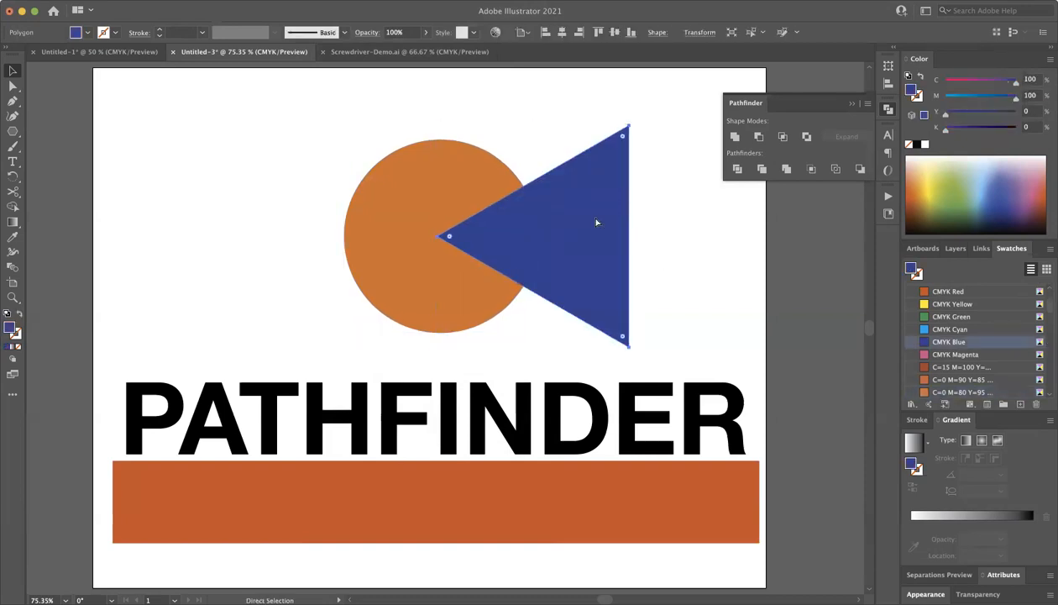
Send the blue triangle behind the orange circle, and subtract the circle from the triangle with Minus Front
{"action": "key", "text": "super+shift+["}
{"action": "left_click", "coordinate": [527, 172]}
{"action": "left_click_drag", "start_coordinate": [353, 131], "coordinate": [592, 295]}
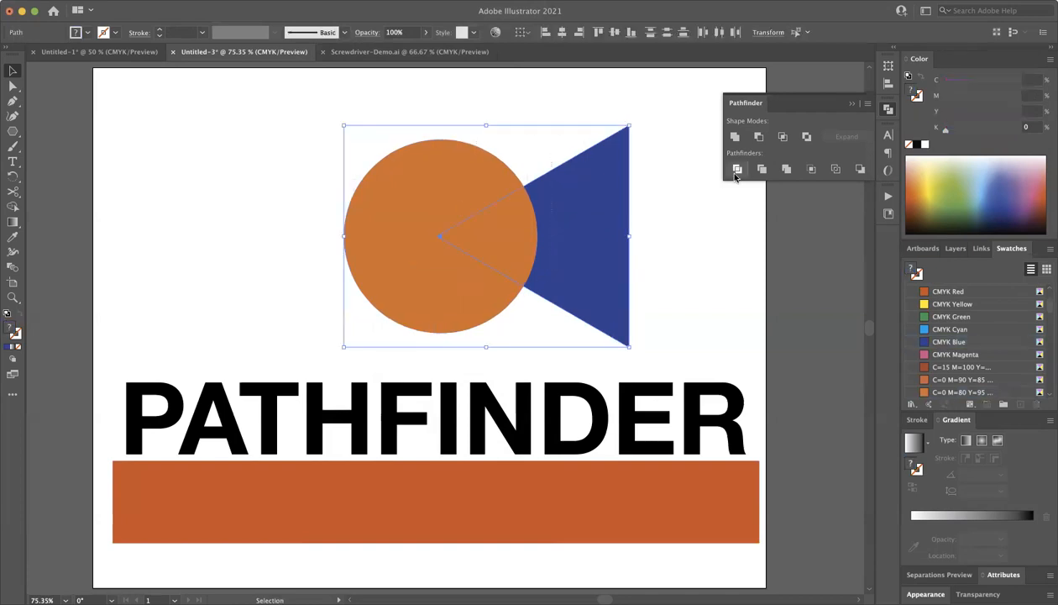
{"action": "left_click", "coordinate": [759, 137]}
{"action": "left_click", "coordinate": [684, 306]}
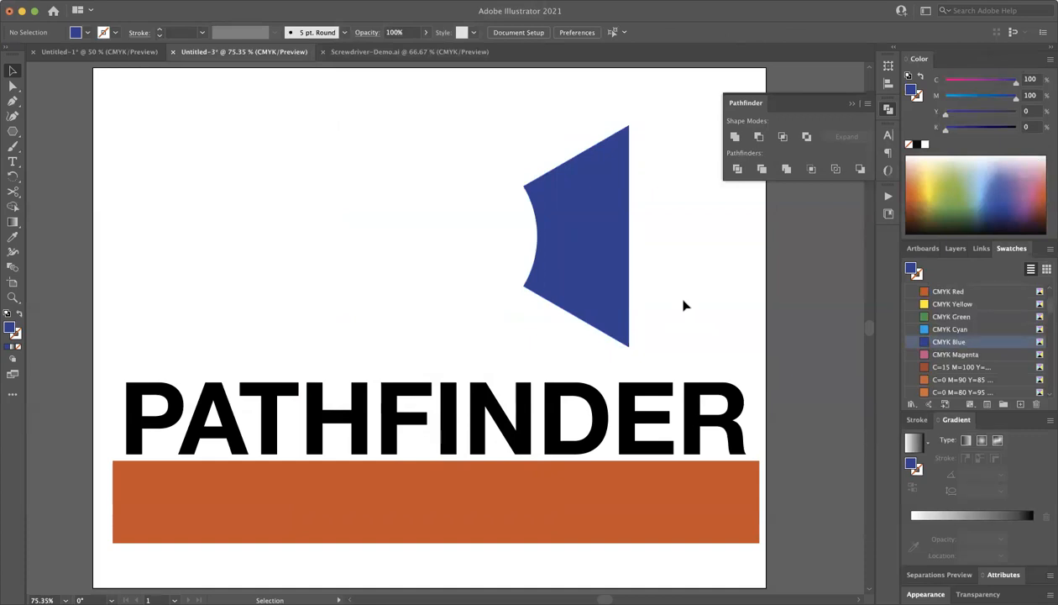
Undo the subtraction and the stacking order change of the triangle, and deselect everything
{"action": "key", "text": "super+z"}
{"action": "key", "text": "super+z"}
{"action": "left_click", "coordinate": [685, 306]}
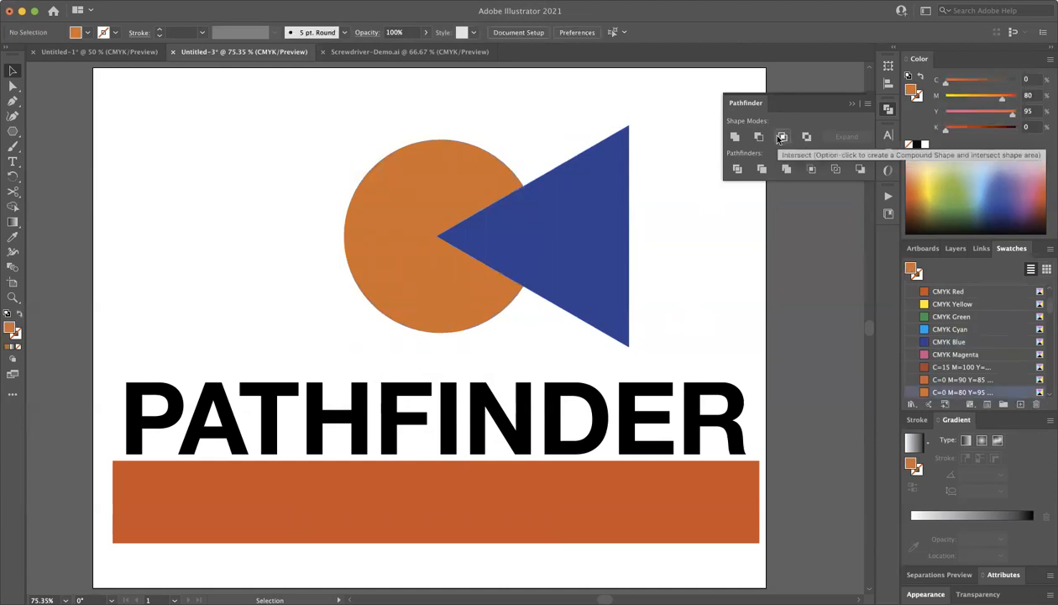
Apply Intersect to the circle and triangle to keep only their overlapping area
{"action": "left_click_drag", "start_coordinate": [340, 116], "coordinate": [595, 298]}
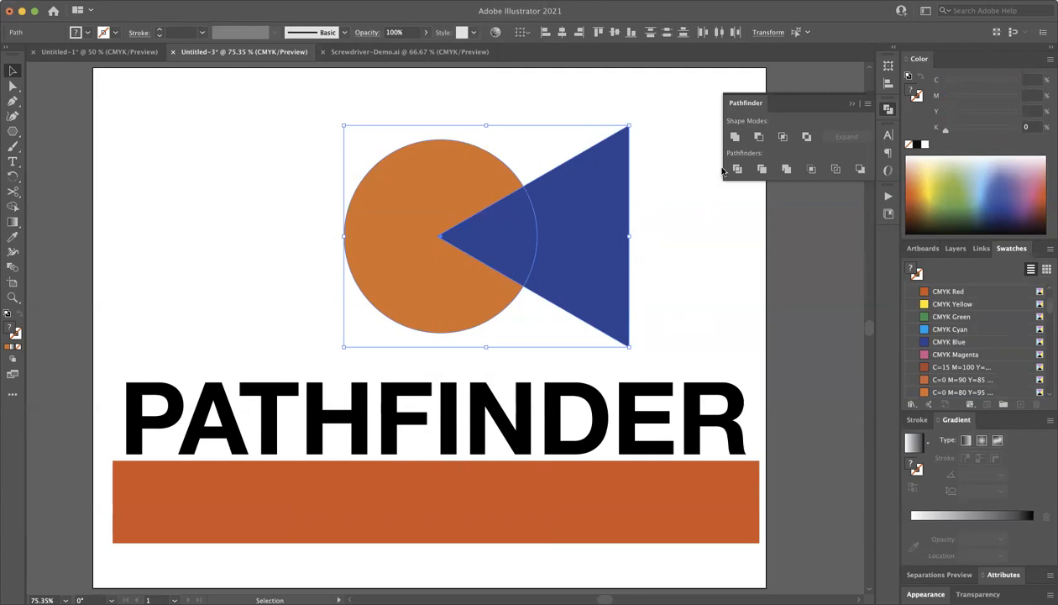
{"action": "left_click", "coordinate": [783, 137]}
{"action": "left_click", "coordinate": [694, 261]}
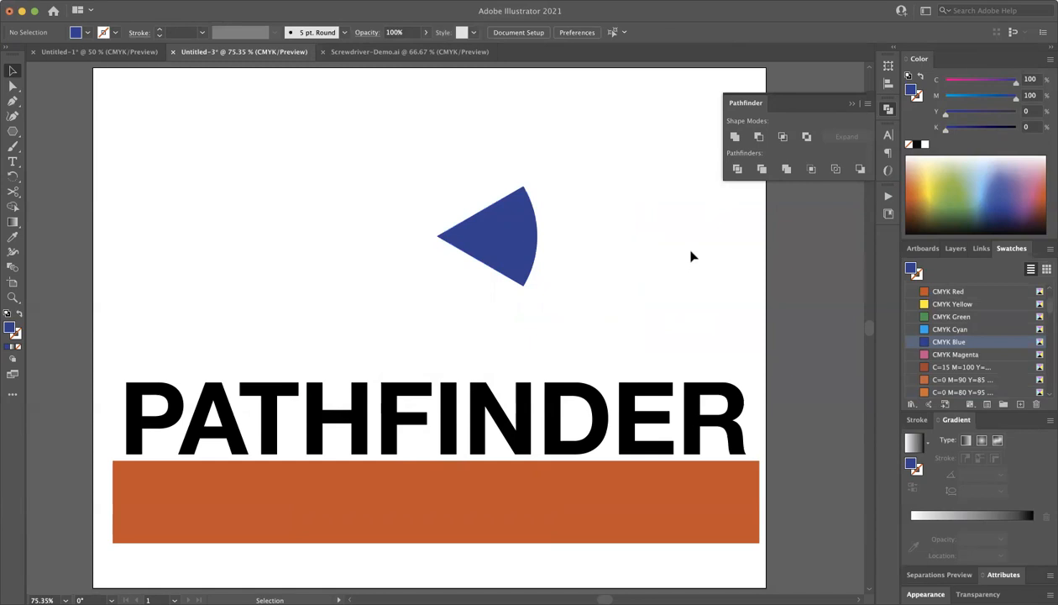
Undo the intersection, keeping the orange circle in its position overlapping the triangle
{"action": "key", "text": "super+z"}
{"action": "key", "text": "super+z"}
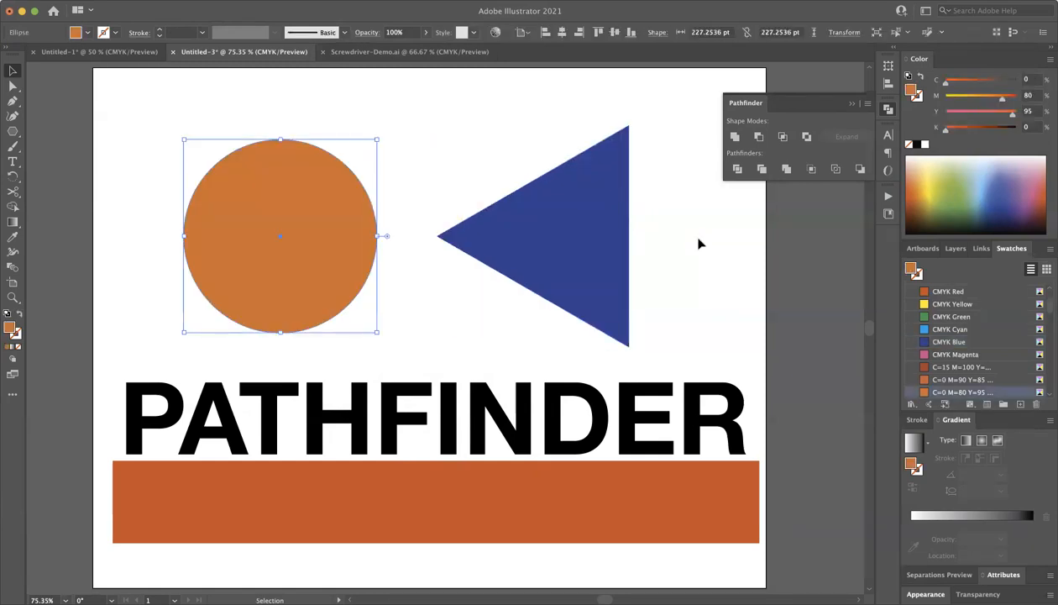
{"action": "key", "text": "super+shift+z"}
{"action": "left_click", "coordinate": [642, 264]}
Apply Exclude to the circle and triangle to knock out their overlap, and swap the result's fill and stroke
{"action": "left_click_drag", "start_coordinate": [641, 263], "coordinate": [372, 181]}
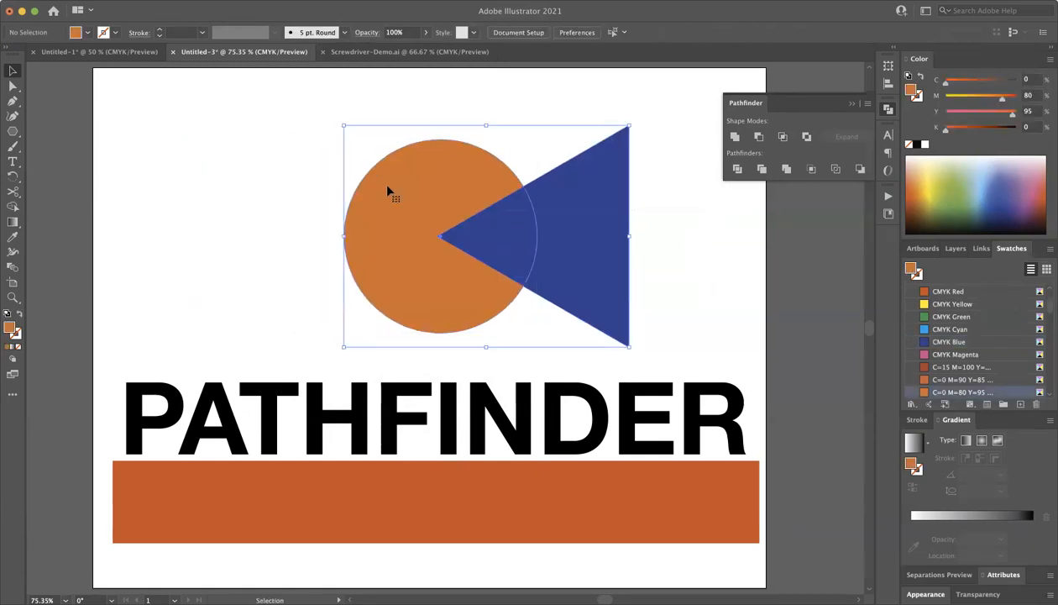
{"action": "left_click", "coordinate": [807, 137]}
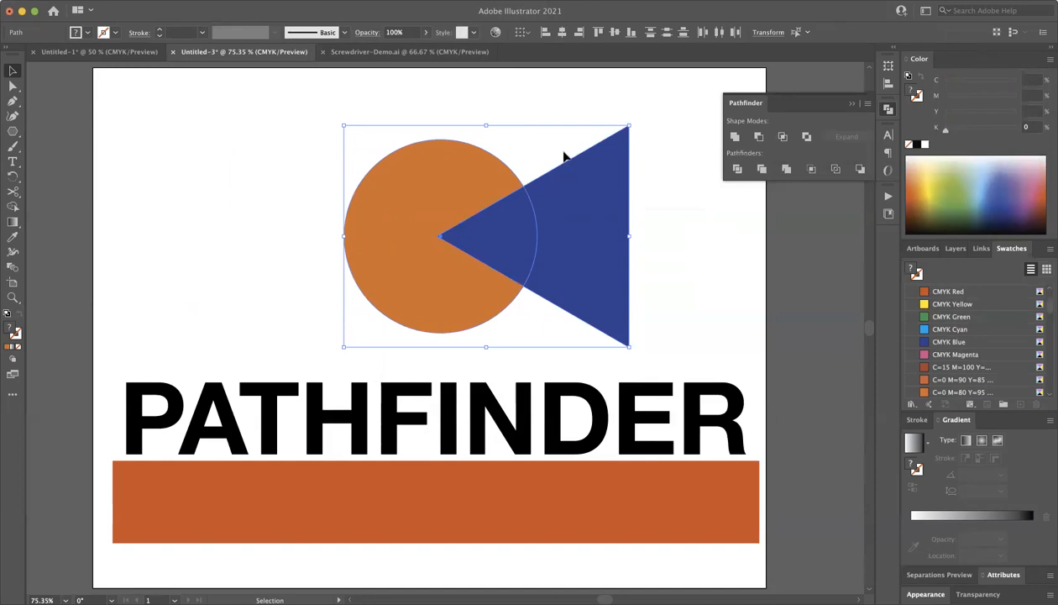
{"action": "left_click", "coordinate": [806, 137]}
{"action": "left_click", "coordinate": [694, 247]}
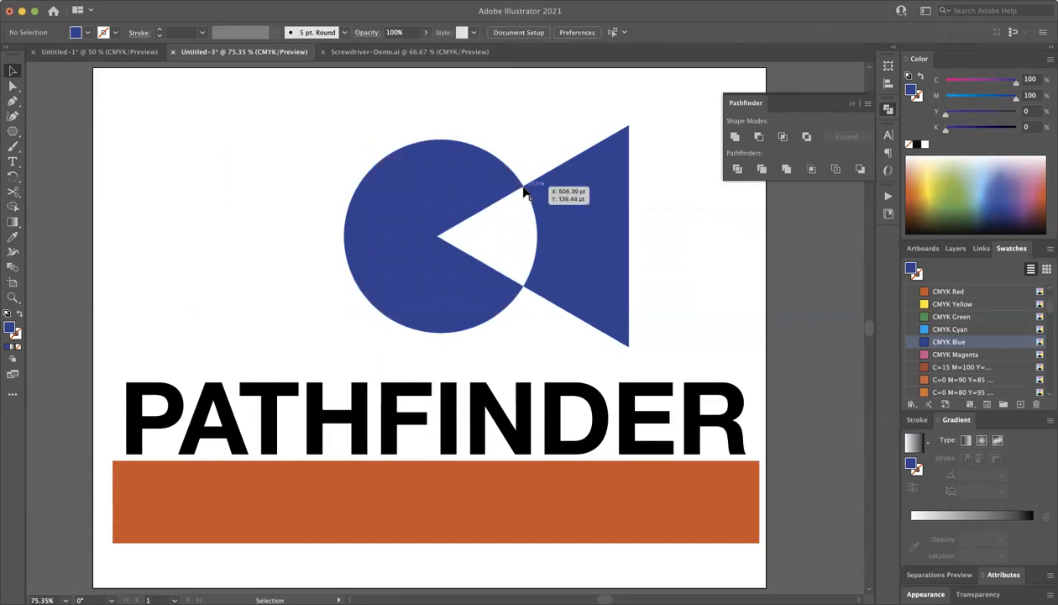
{"action": "left_click", "coordinate": [577, 254]}
{"action": "left_click", "coordinate": [20, 313]}
{"action": "left_click", "coordinate": [265, 223]}
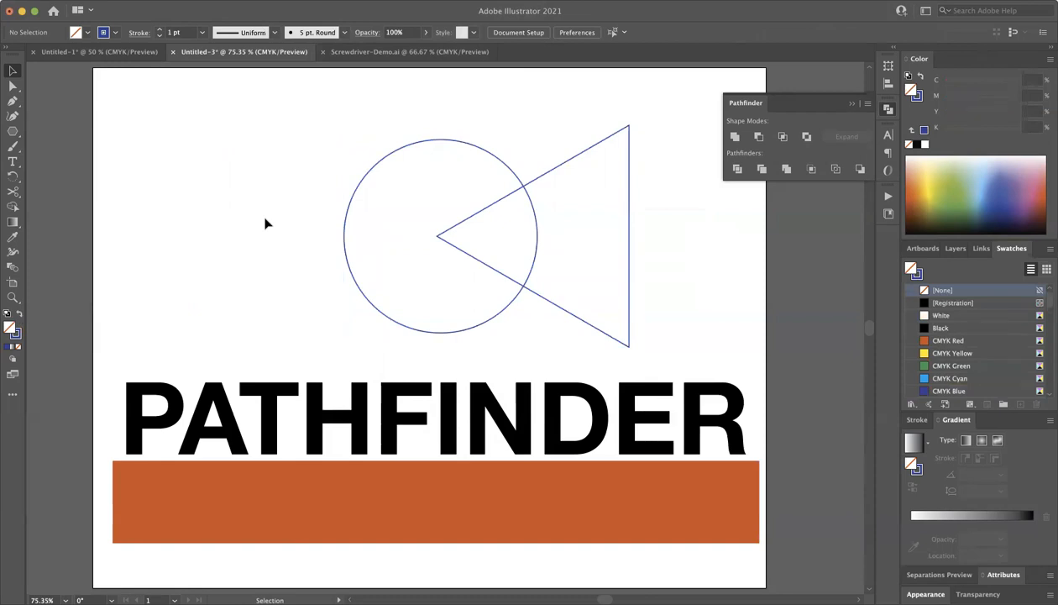
Undo the fill and stroke swap and the Exclude operation, and deselect the shapes
{"action": "key", "text": "a"}
{"action": "key", "text": "super+z"}
{"action": "left_click", "coordinate": [288, 224]}
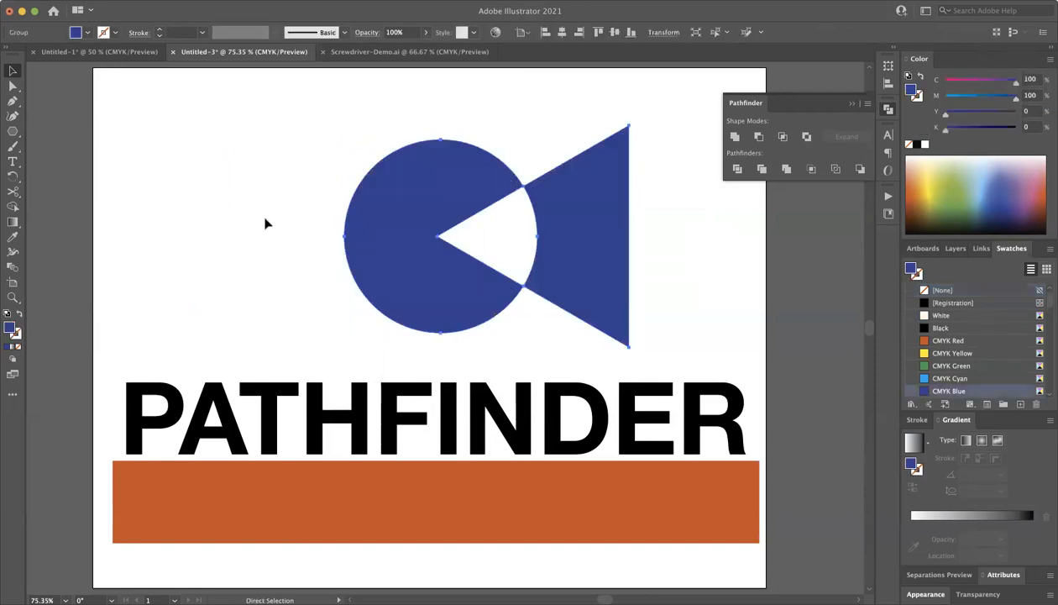
{"action": "key", "text": "super+z"}
{"action": "left_click", "coordinate": [689, 259]}
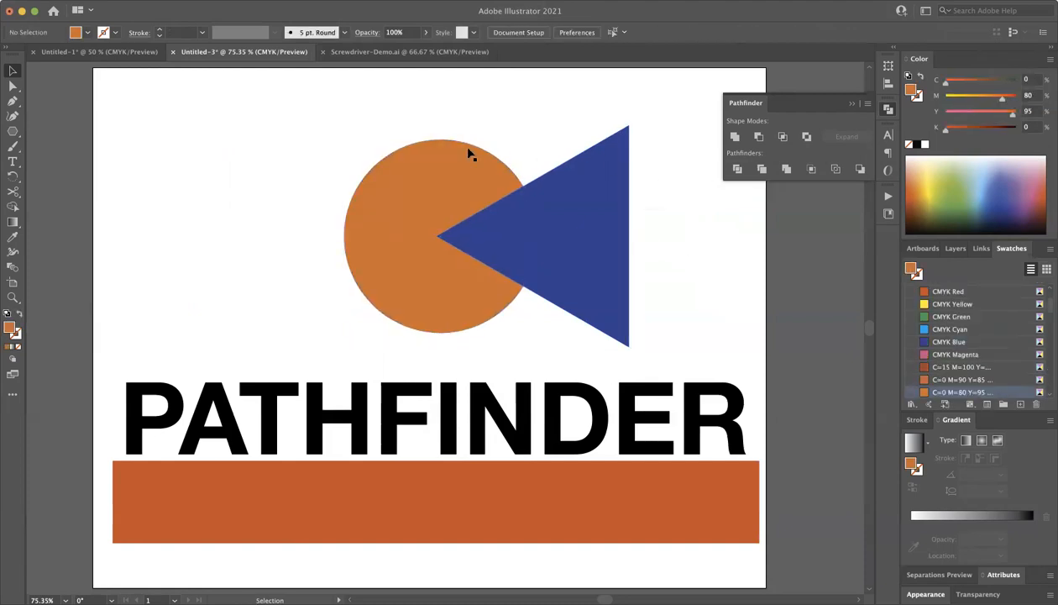
Split the circle and triangle along their overlapping edges with Divide, and isolate the resulting group
{"action": "left_click", "coordinate": [435, 179]}
{"action": "left_click", "coordinate": [625, 267], "text": "shift"}
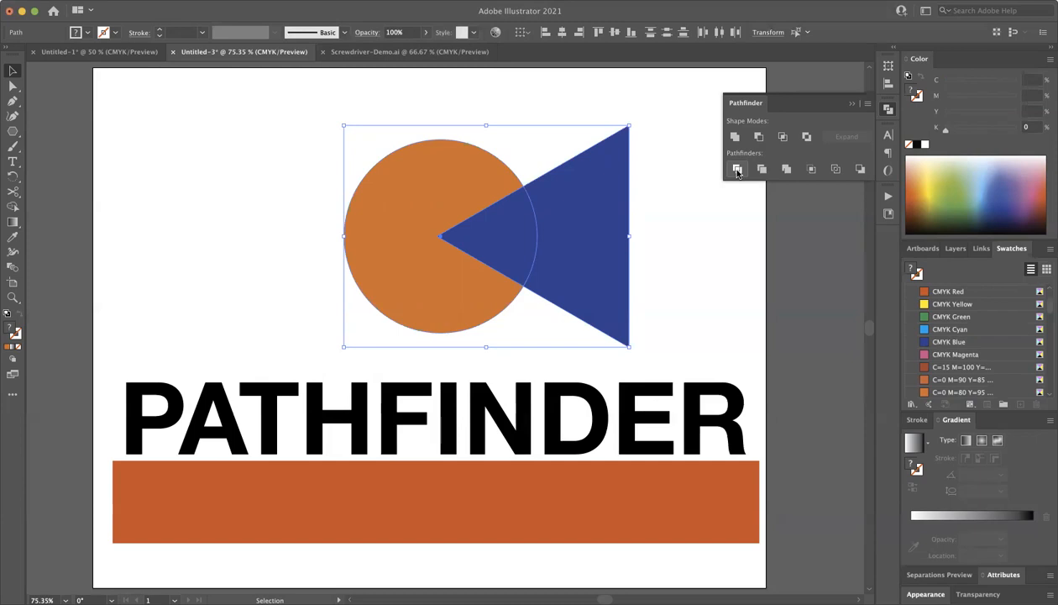
{"action": "left_click", "coordinate": [737, 170]}
{"action": "left_click", "coordinate": [691, 220]}
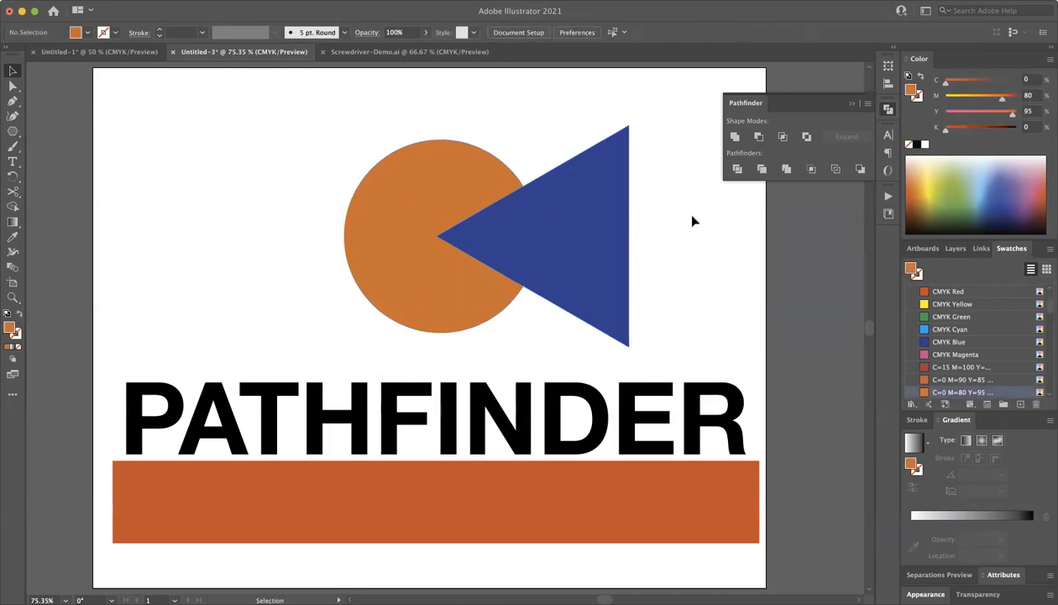
{"action": "left_click", "coordinate": [444, 189]}
{"action": "double_click", "coordinate": [445, 192]}
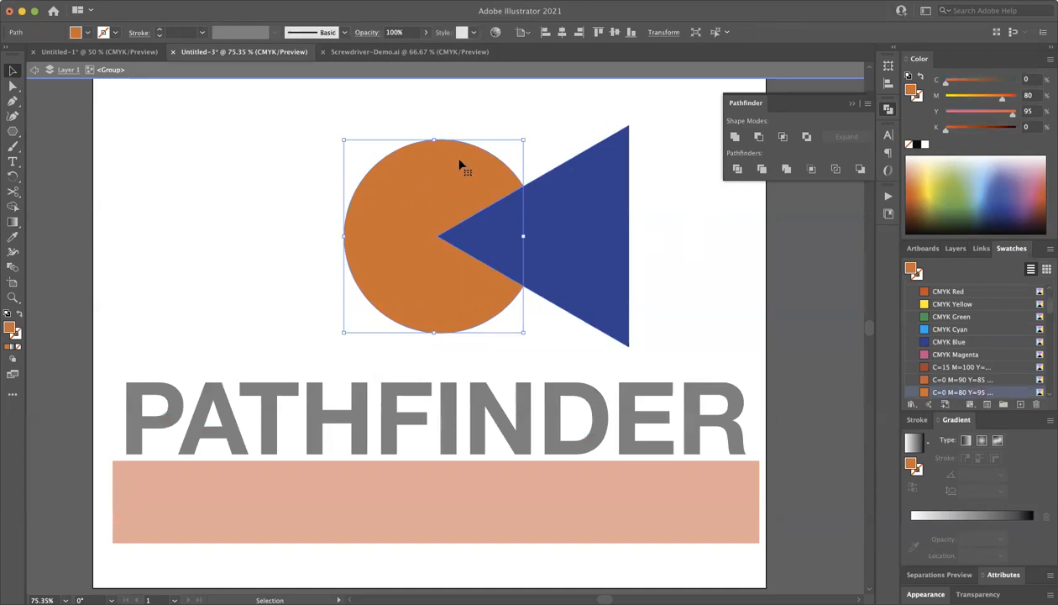
Try moving the orange piece and the overlap wedge away from the remaining blue piece, and undo both moves
{"action": "left_click_drag", "start_coordinate": [458, 183], "coordinate": [305, 180]}
{"action": "left_click_drag", "start_coordinate": [448, 236], "coordinate": [407, 236]}
{"action": "left_click", "coordinate": [520, 345]}
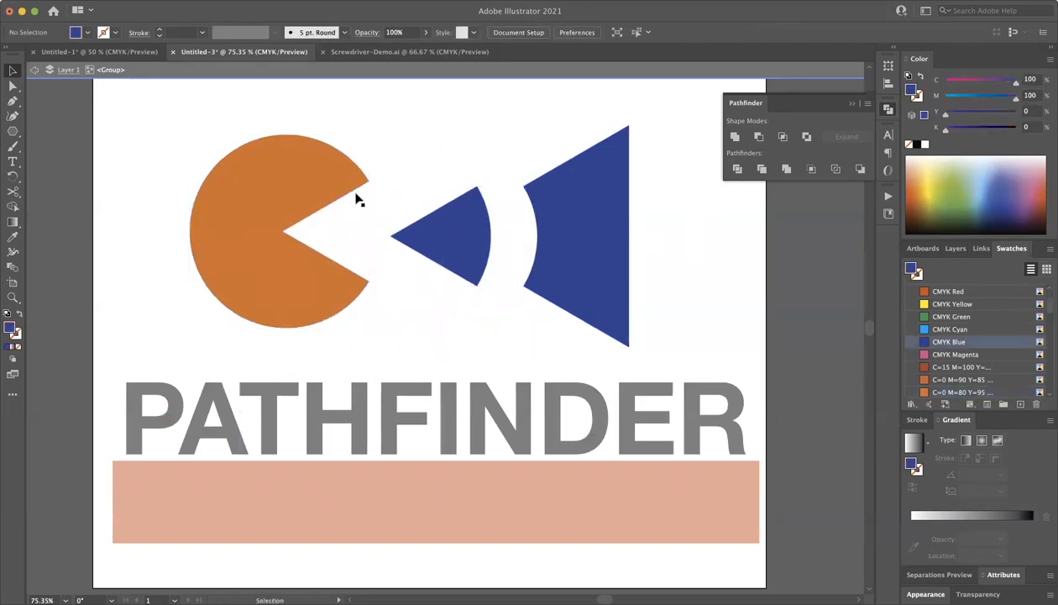
{"action": "key", "text": "super+z"}
{"action": "key", "text": "super+z"}
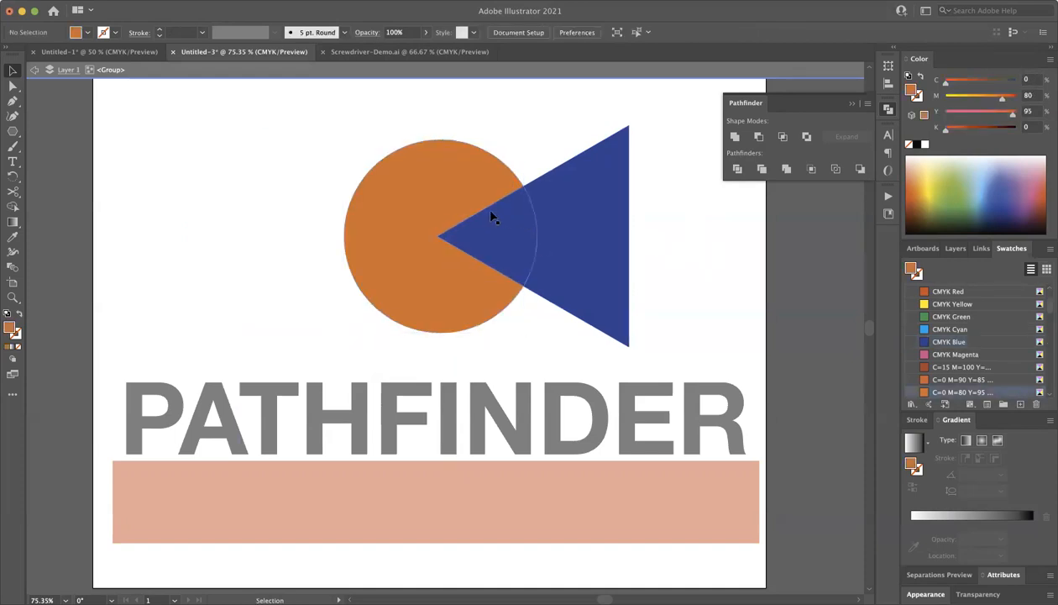
Recolour the divided pieces: CMYK Magenta for the overlap wedge, CMYK Yellow for the orange piece, and the C=15 M=100 swatch for the blue piece
{"action": "left_click", "coordinate": [491, 215]}
{"action": "left_click", "coordinate": [955, 354]}
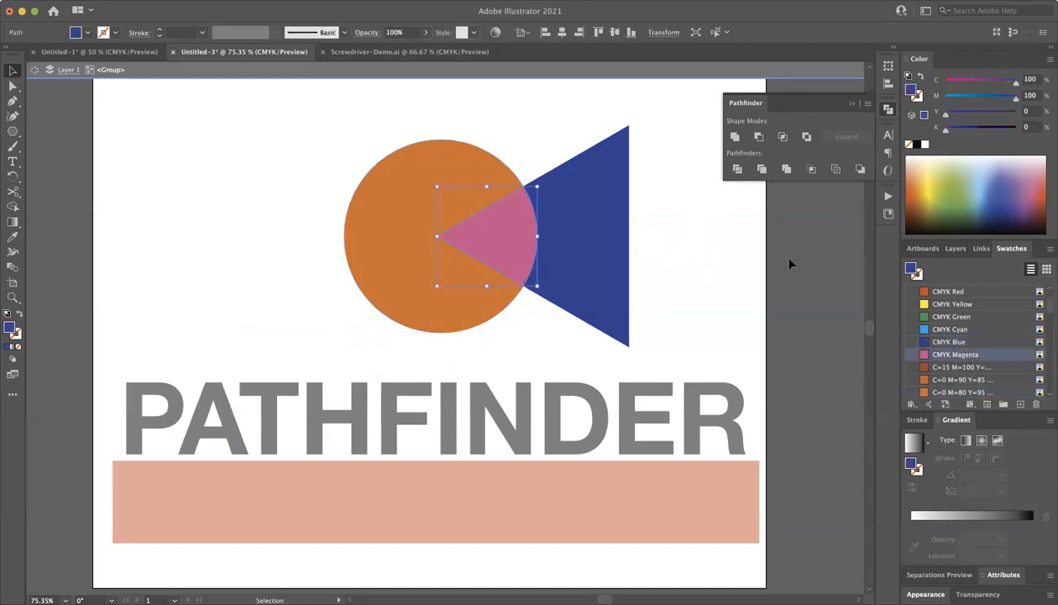
{"action": "left_click", "coordinate": [683, 212]}
{"action": "left_click", "coordinate": [460, 184]}
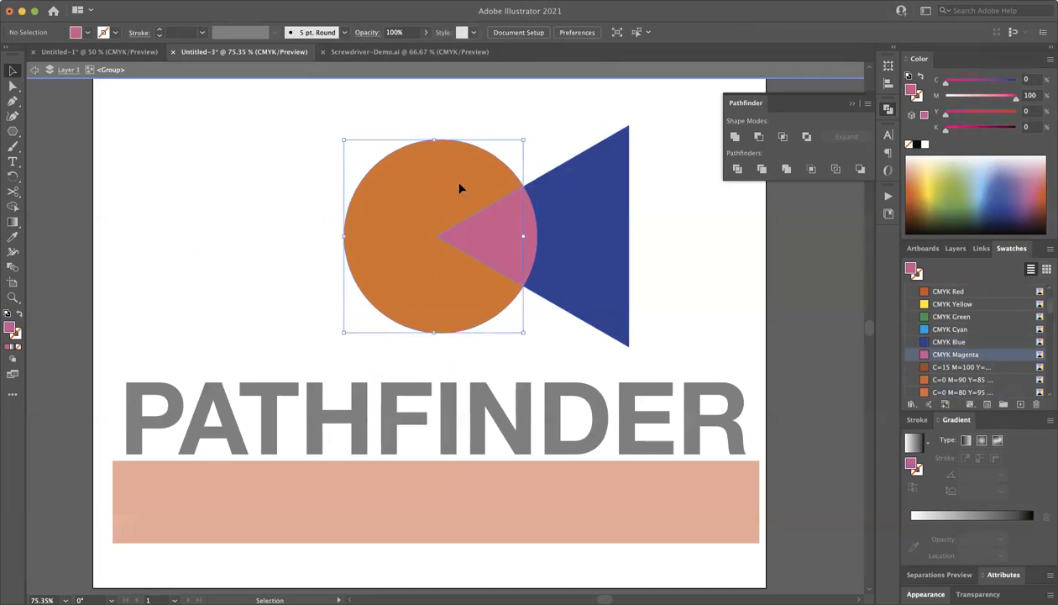
{"action": "left_click", "coordinate": [952, 304]}
{"action": "left_click", "coordinate": [617, 244]}
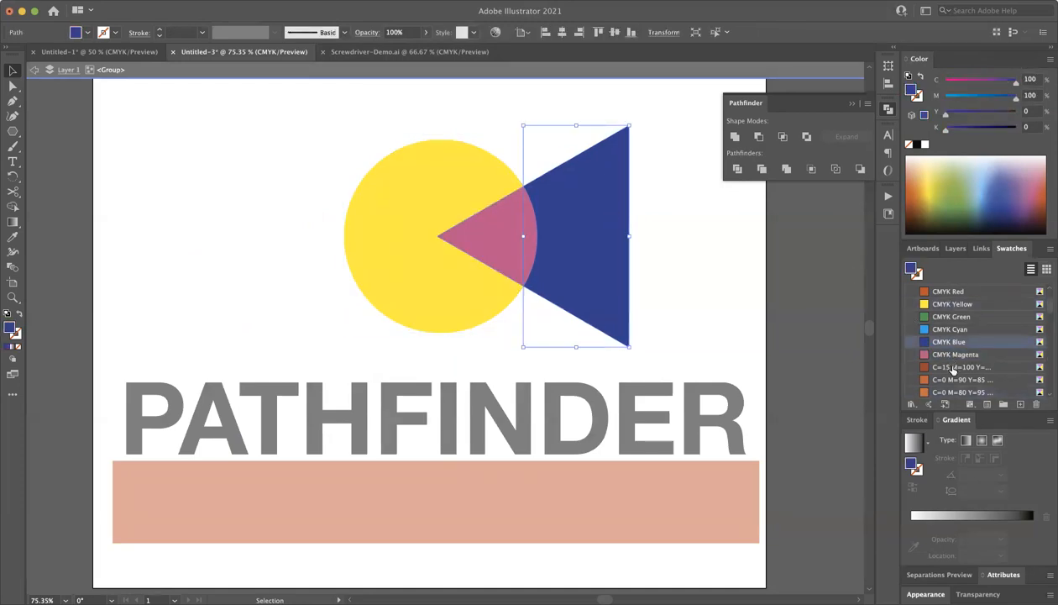
{"action": "left_click", "coordinate": [951, 366]}
{"action": "left_click", "coordinate": [687, 269]}
Undo the recolouring of the pieces and the Divide operation to restore the separate circle and triangle
{"action": "key", "text": "super+z"}
{"action": "key", "text": "super+z"}
{"action": "key", "text": "super+z"}
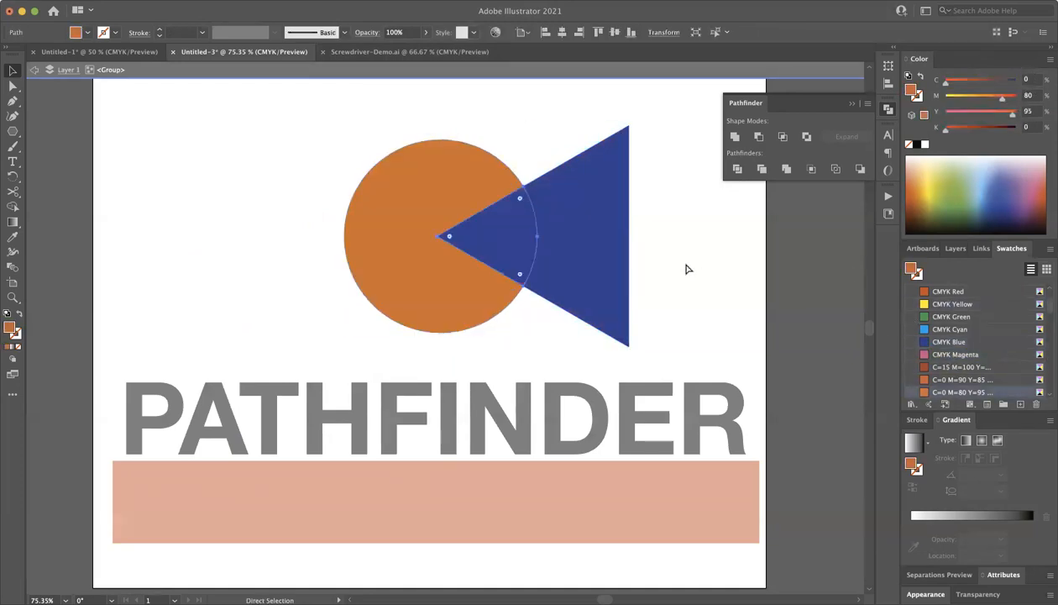
{"action": "left_click", "coordinate": [715, 262]}
{"action": "left_click", "coordinate": [525, 216]}
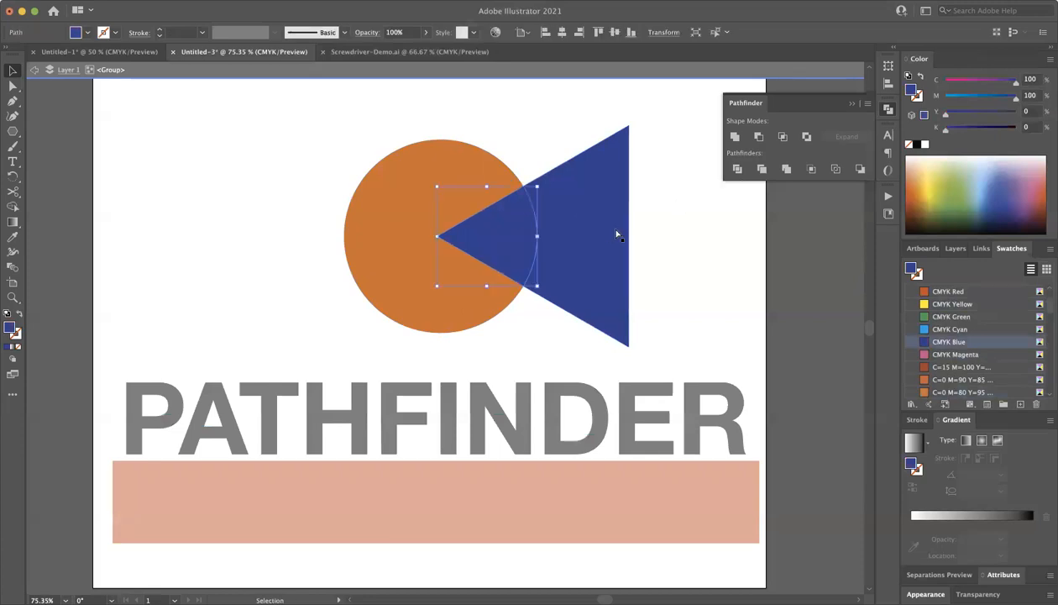
{"action": "key", "text": "super+z"}
{"action": "key", "text": "super+z"}
{"action": "key", "text": "super+shift+z"}
Apply Trim to the orange circle and blue triangle, and isolate the resulting group
{"action": "left_click_drag", "start_coordinate": [688, 263], "coordinate": [375, 200]}
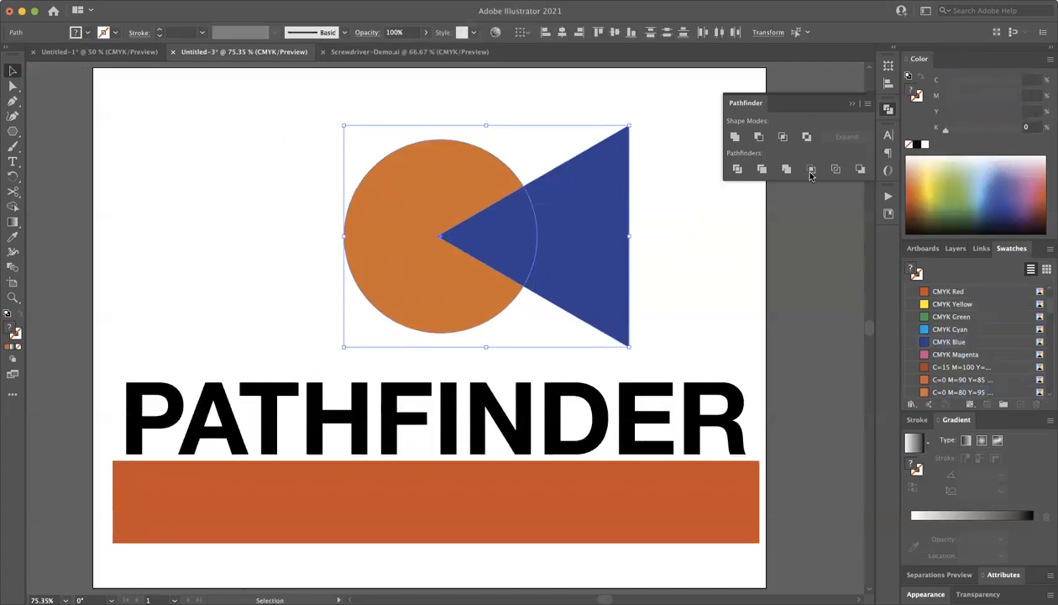
{"action": "left_click", "coordinate": [764, 172]}
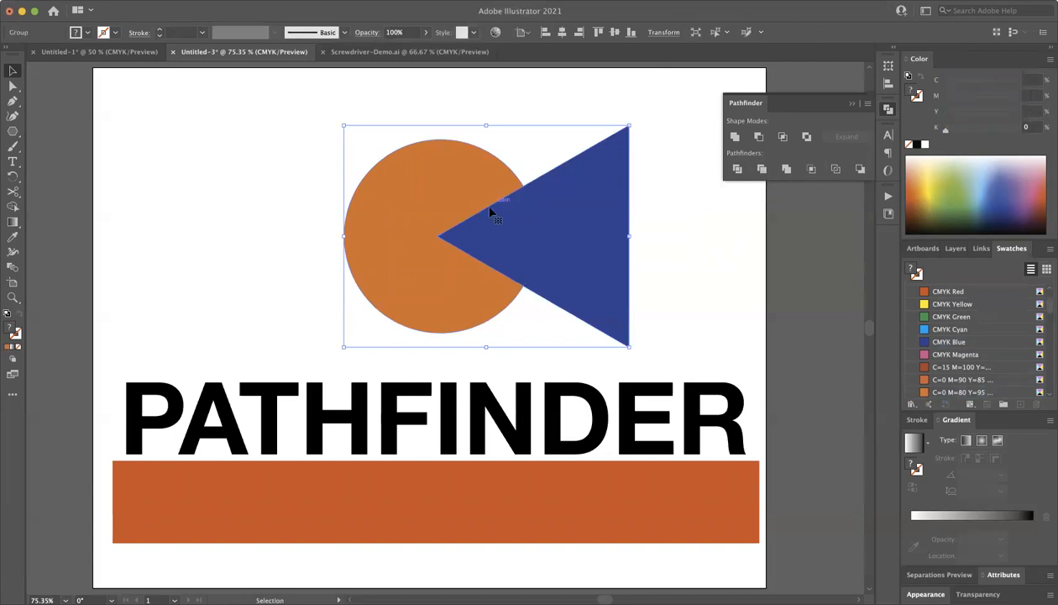
{"action": "left_click", "coordinate": [637, 210]}
{"action": "double_click", "coordinate": [422, 189]}
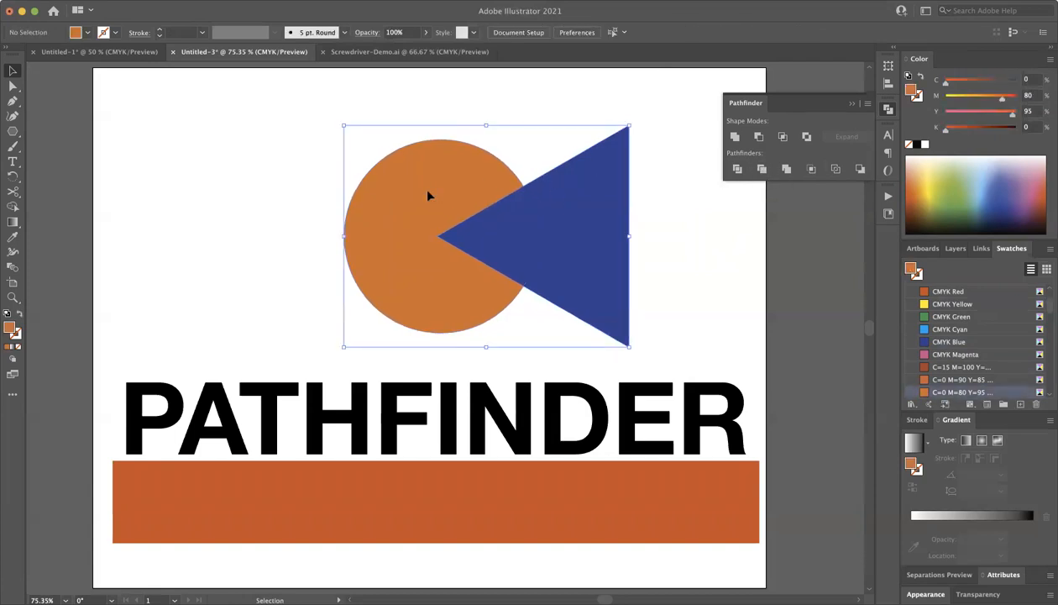
Try moving the trimmed orange piece away from the triangle, undo the move, and leave isolation mode
{"action": "left_click_drag", "start_coordinate": [406, 193], "coordinate": [294, 194]}
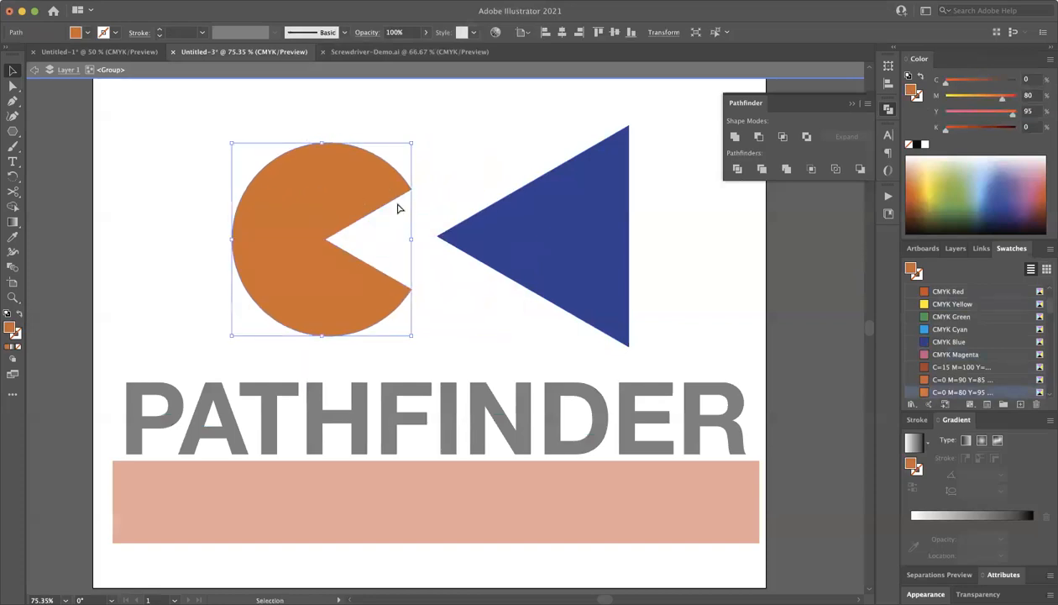
{"action": "key", "text": "super+z"}
{"action": "left_click", "coordinate": [683, 229]}
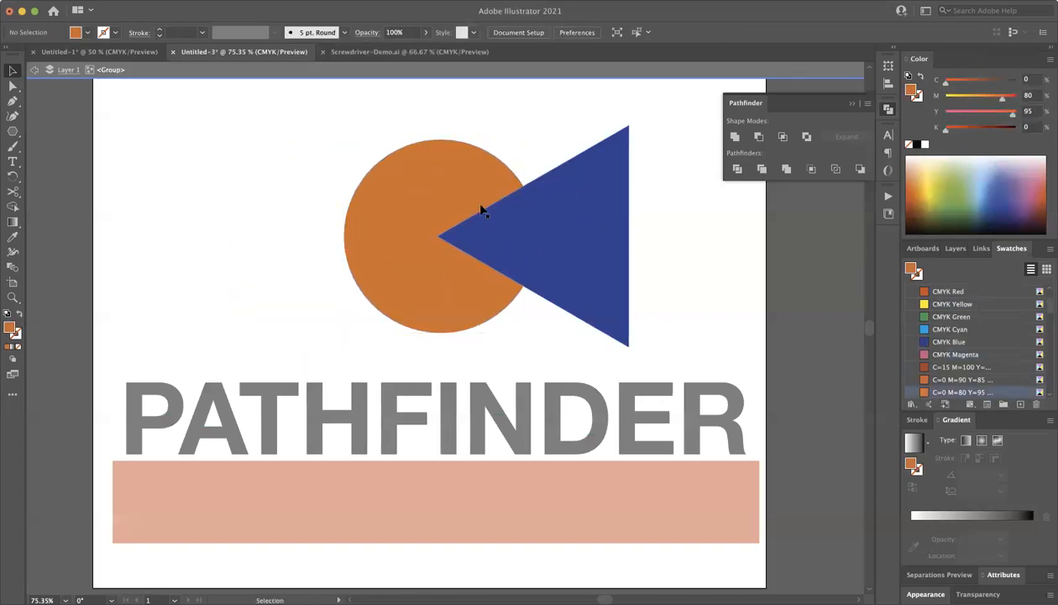
{"action": "double_click", "coordinate": [703, 241]}
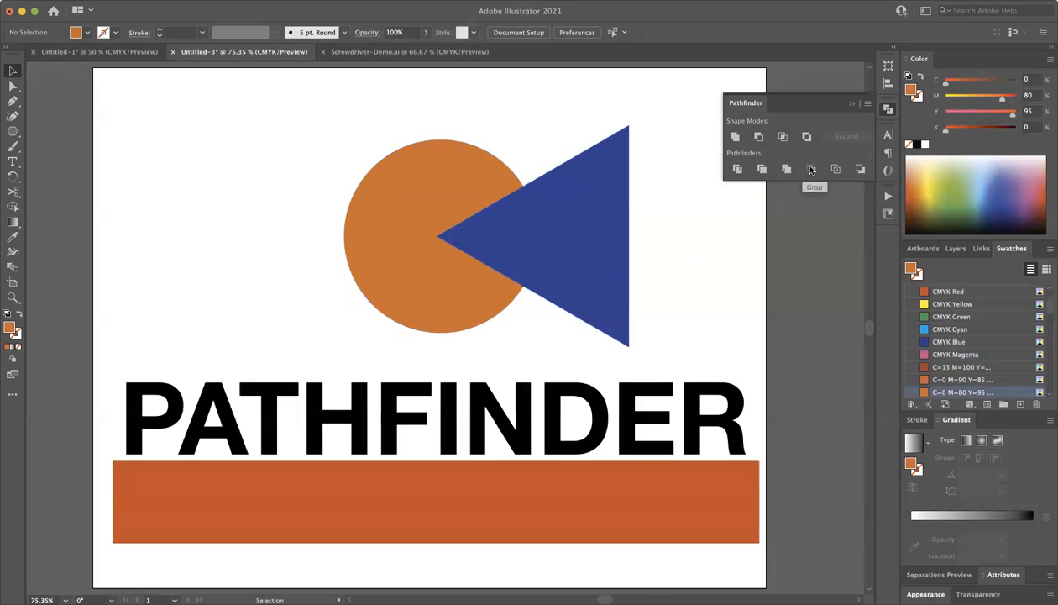
Try Outline on the trimmed circle and triangle, examine the resulting paths up close, and undo the operation
{"action": "left_click_drag", "start_coordinate": [685, 253], "coordinate": [335, 180]}
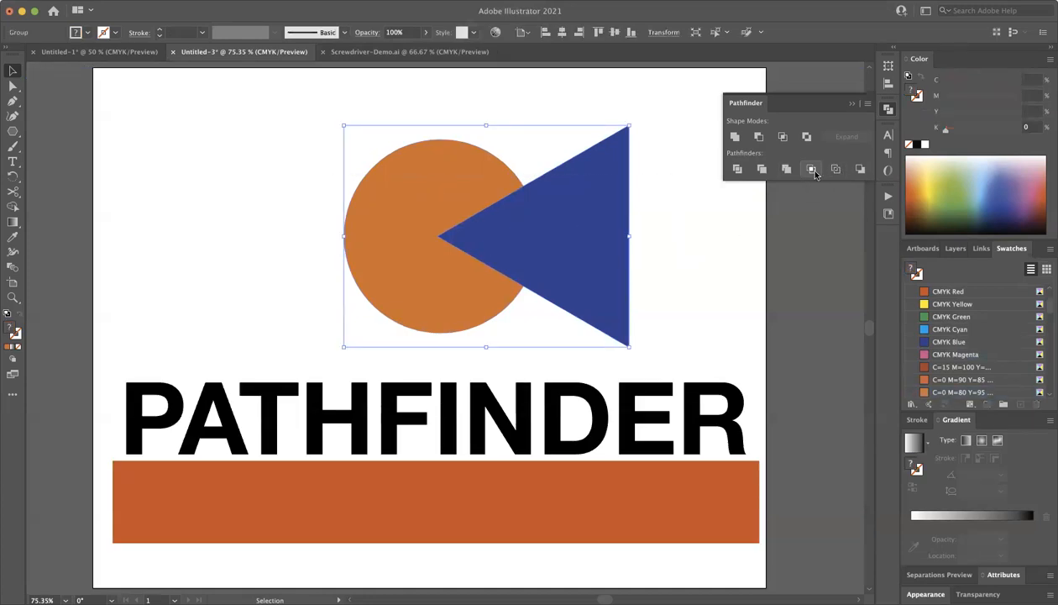
{"action": "left_click", "coordinate": [836, 169]}
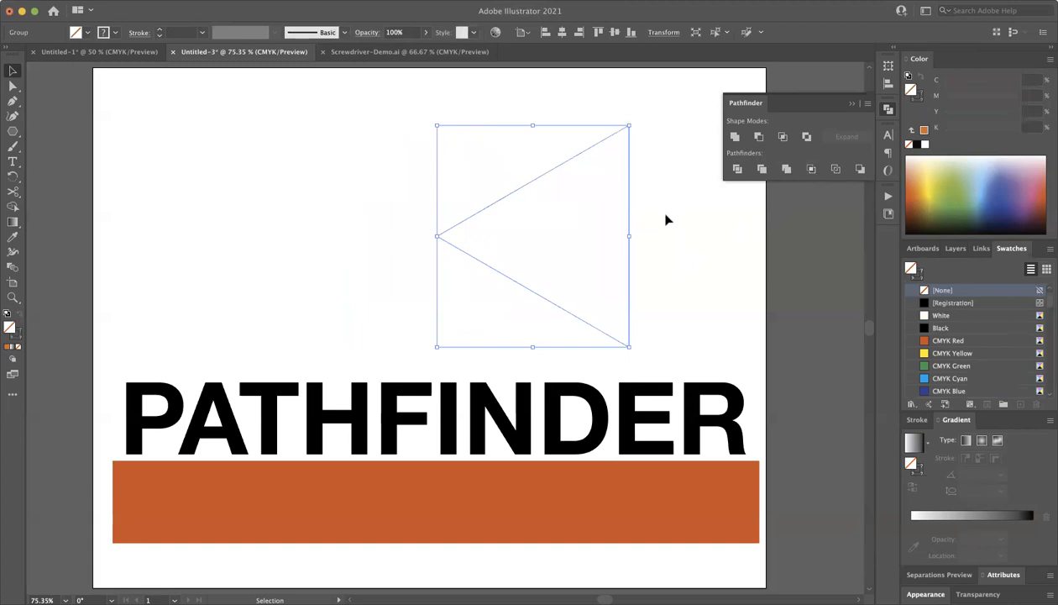
{"action": "left_click", "coordinate": [666, 216]}
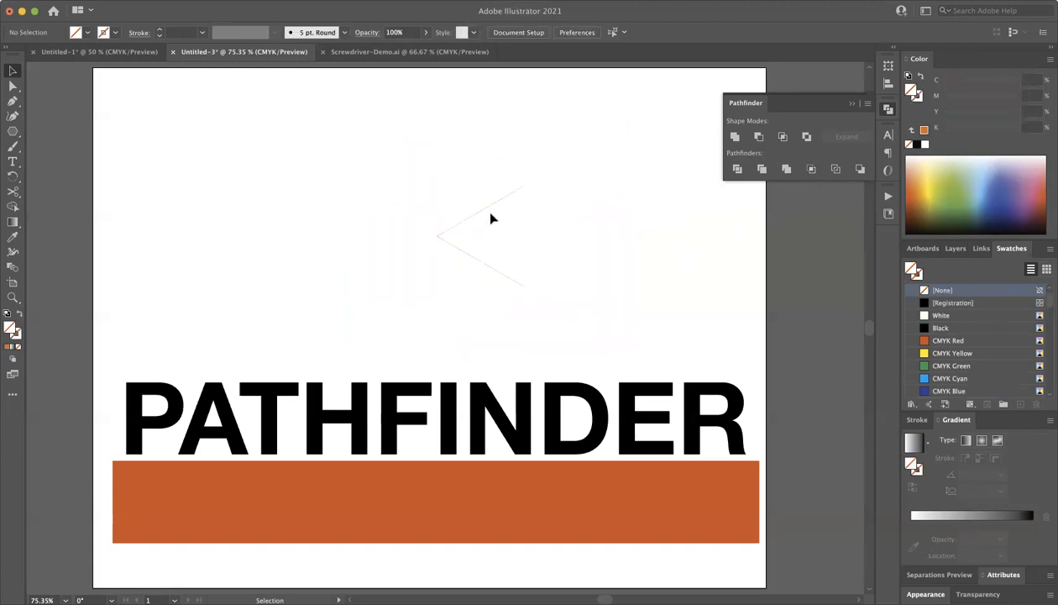
{"action": "scroll", "coordinate": [497, 214], "scroll_direction": "up", "scroll_amount": 2}
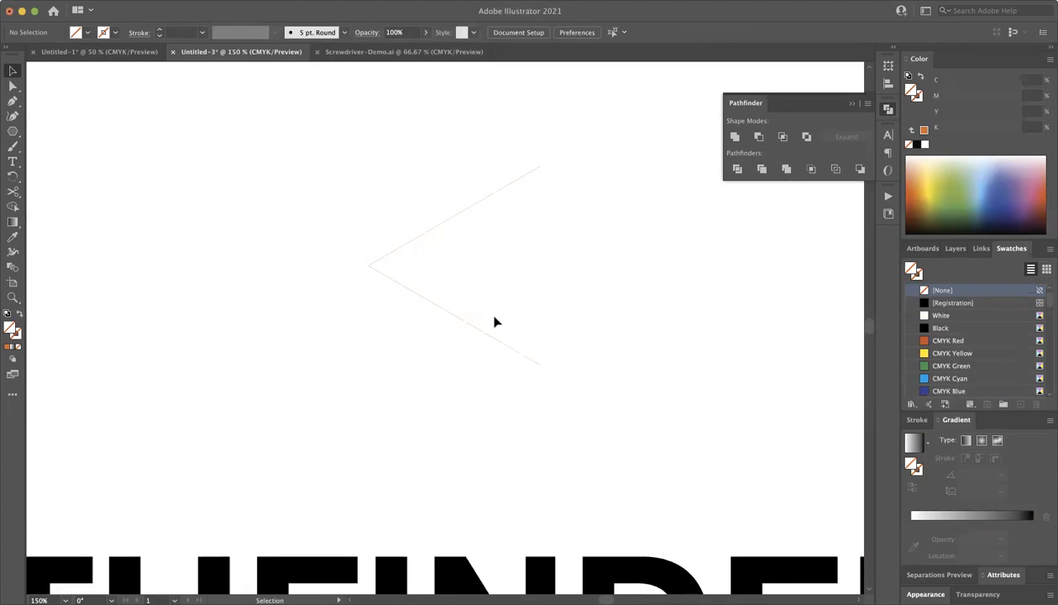
{"action": "key", "text": "super+z"}
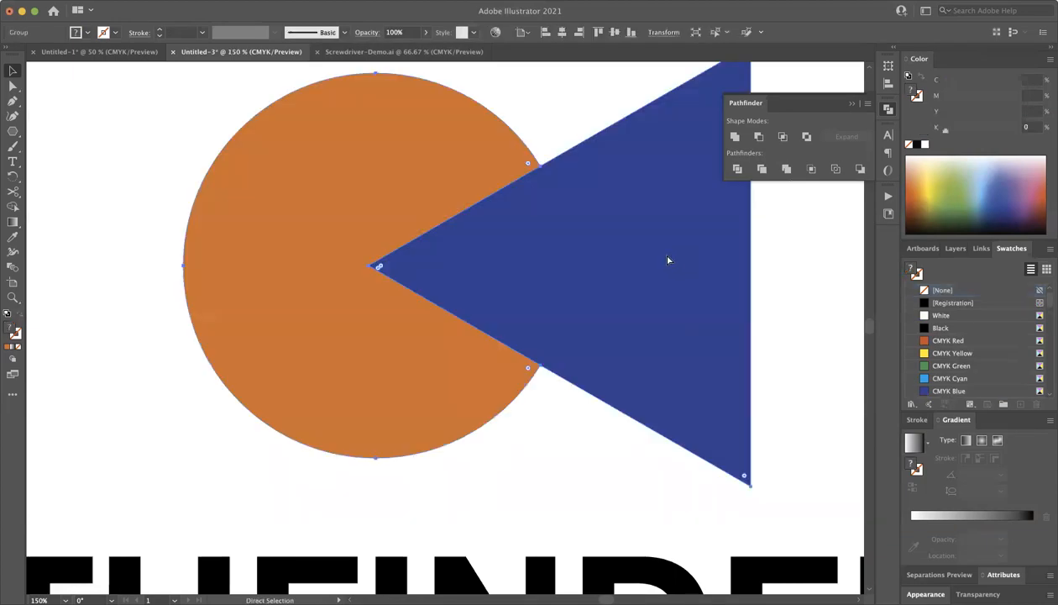
{"action": "left_click", "coordinate": [835, 267]}
{"action": "scroll", "coordinate": [724, 267], "scroll_direction": "down", "scroll_amount": 2}
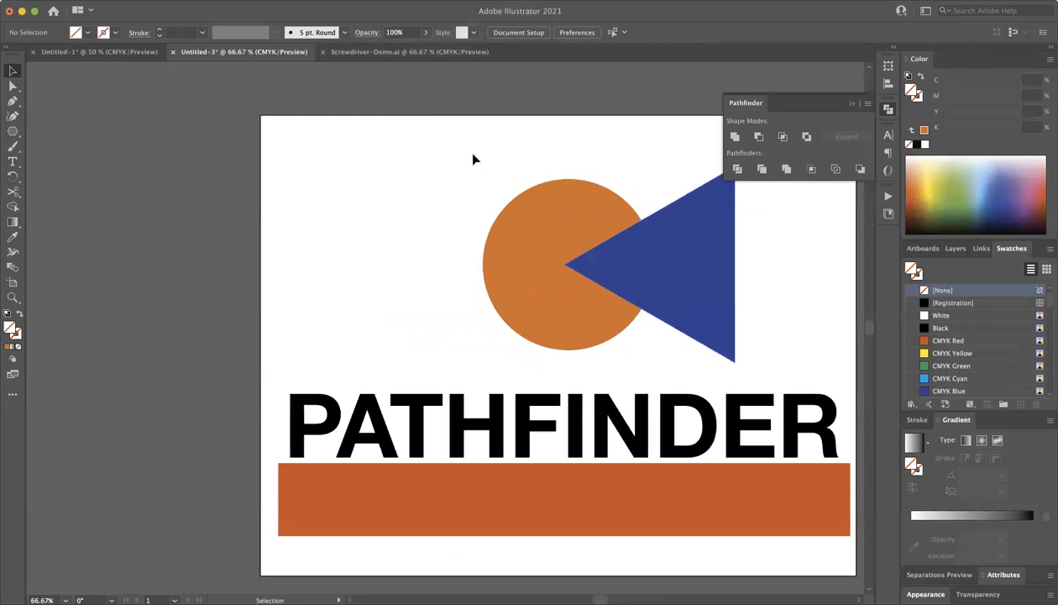
Try placing point text over the PATHFINDER lettering, and undo the placeholder text
{"action": "left_click_drag", "start_coordinate": [549, 158], "coordinate": [349, 152]}
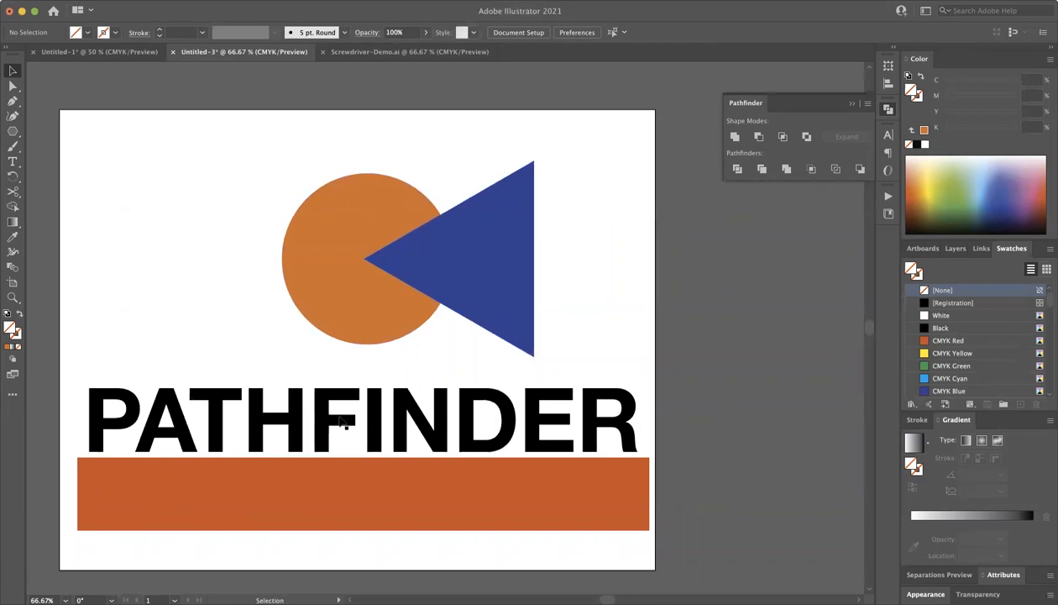
{"action": "key", "text": "space"}
{"action": "left_click_drag", "start_coordinate": [289, 357], "coordinate": [317, 267]}
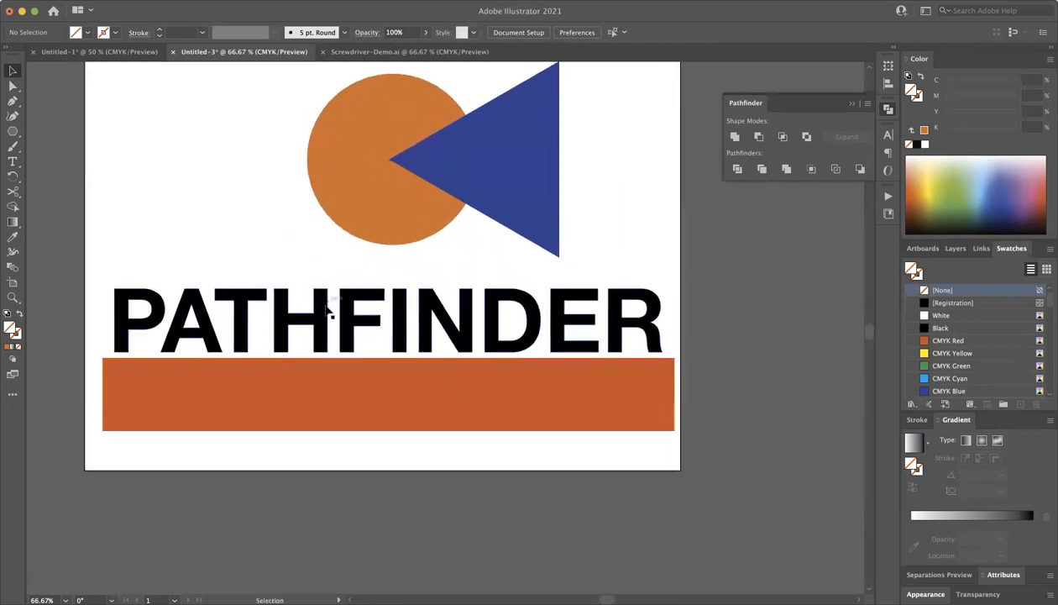
{"action": "left_click", "coordinate": [15, 166]}
{"action": "left_click", "coordinate": [241, 306]}
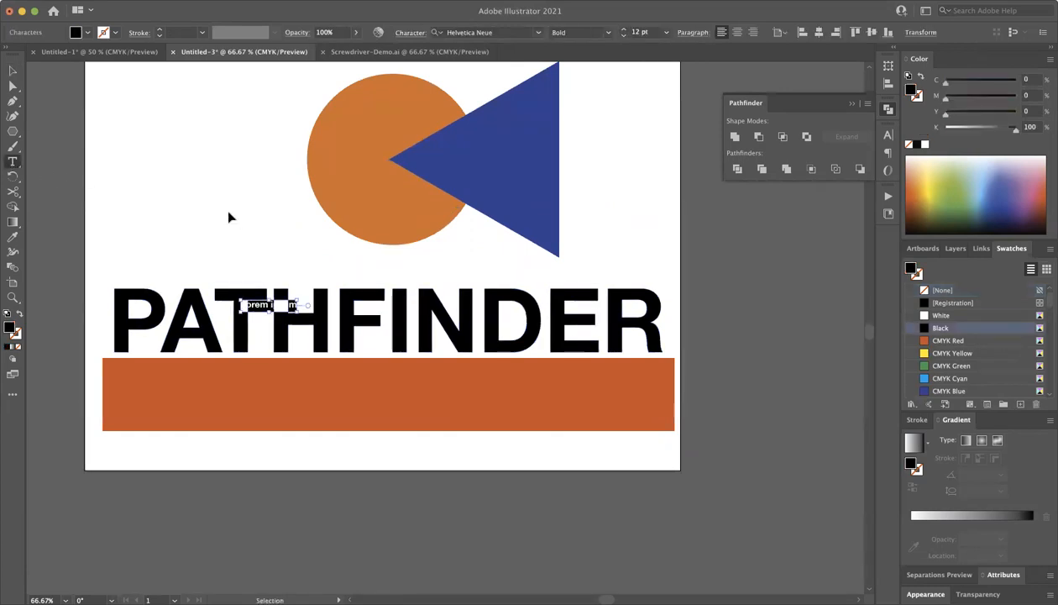
{"action": "key", "text": "super+z"}
{"action": "key", "text": "v"}
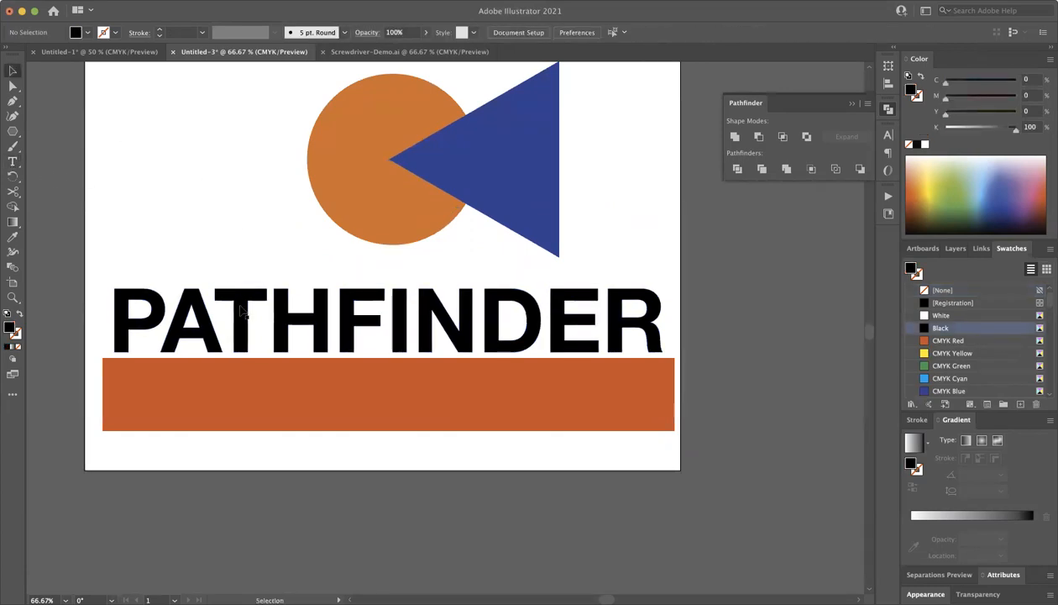
Make the PATHFINDER lettering a compound path and move it down to overlap the upper part of the orange-red bar
{"action": "left_click", "coordinate": [248, 323]}
{"action": "left_click", "coordinate": [13, 161]}
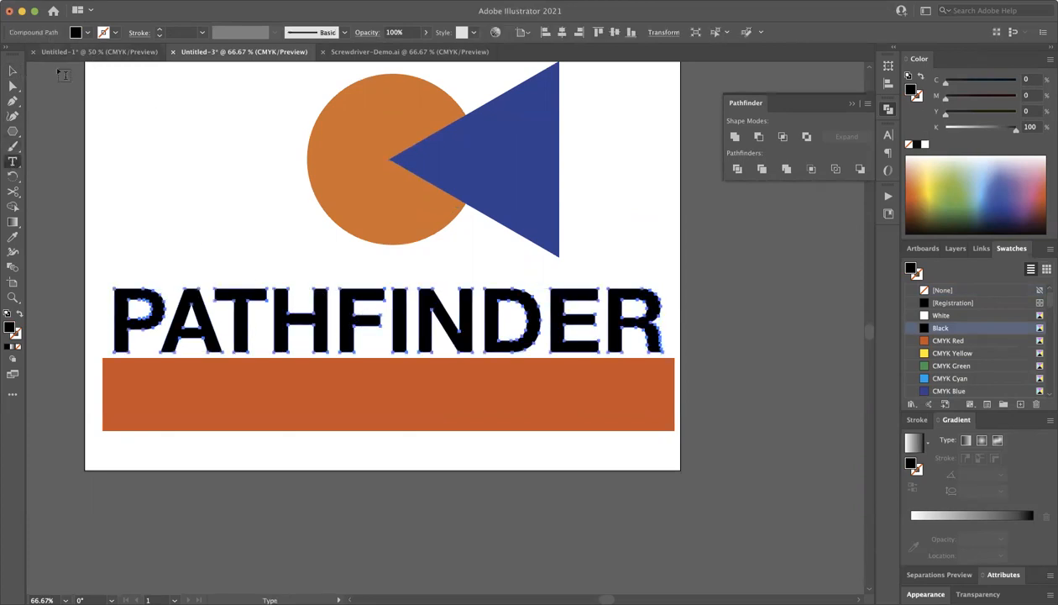
{"action": "left_click", "coordinate": [14, 73]}
{"action": "left_click", "coordinate": [235, 177]}
{"action": "left_click", "coordinate": [279, 296]}
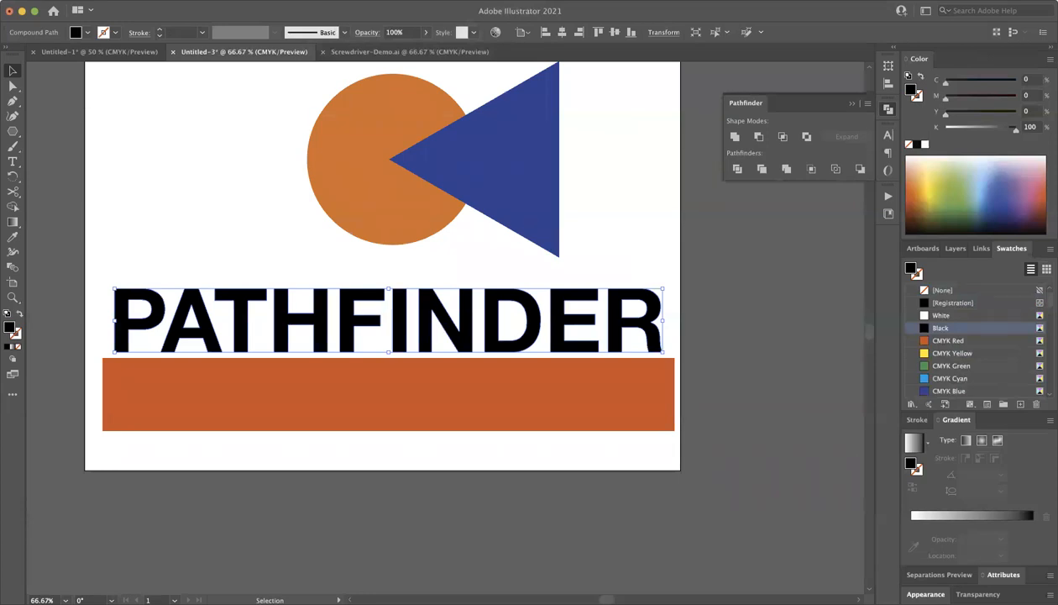
{"action": "left_click", "coordinate": [121, 2]}
{"action": "mouse_move", "coordinate": [155, 1]}
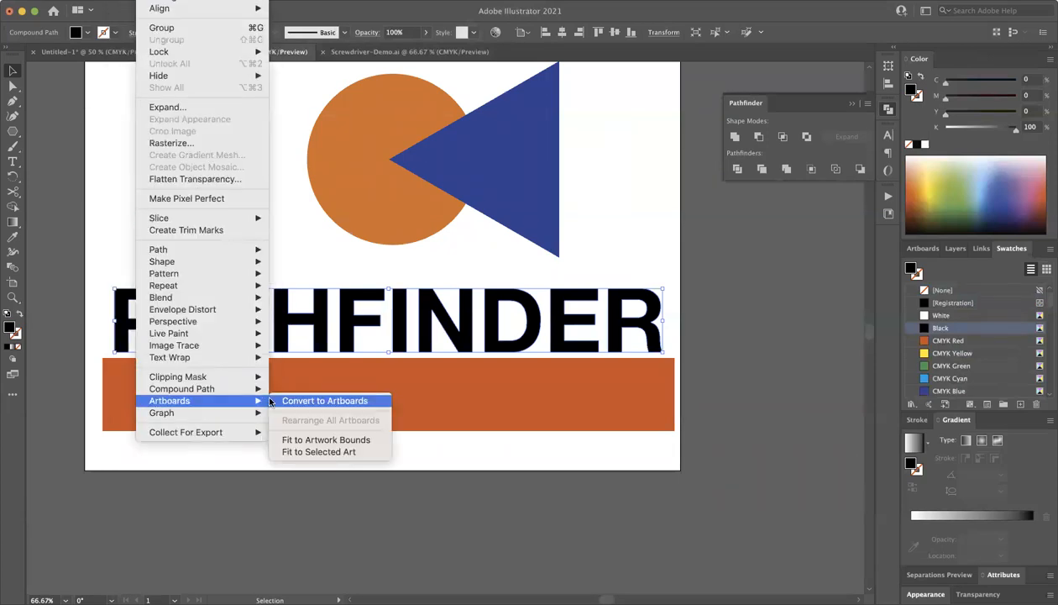
{"action": "mouse_move", "coordinate": [252, 388]}
{"action": "left_click", "coordinate": [296, 390]}
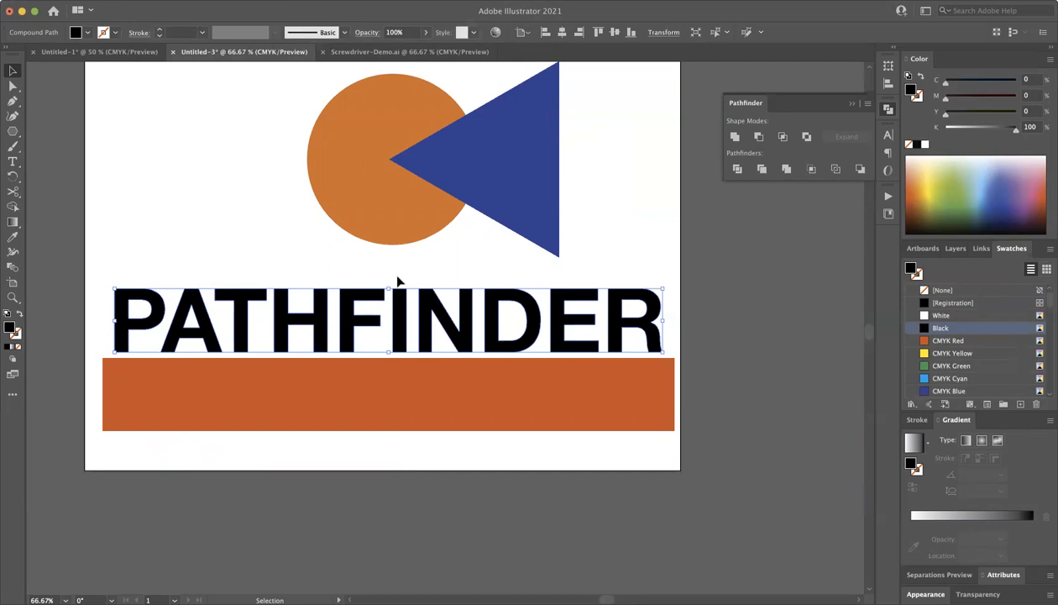
{"action": "left_click_drag", "start_coordinate": [433, 305], "coordinate": [437, 328]}
Try merging the PATHFINDER lettering and the bar with Unite, and undo the merge
{"action": "left_click_drag", "start_coordinate": [500, 440], "coordinate": [453, 330]}
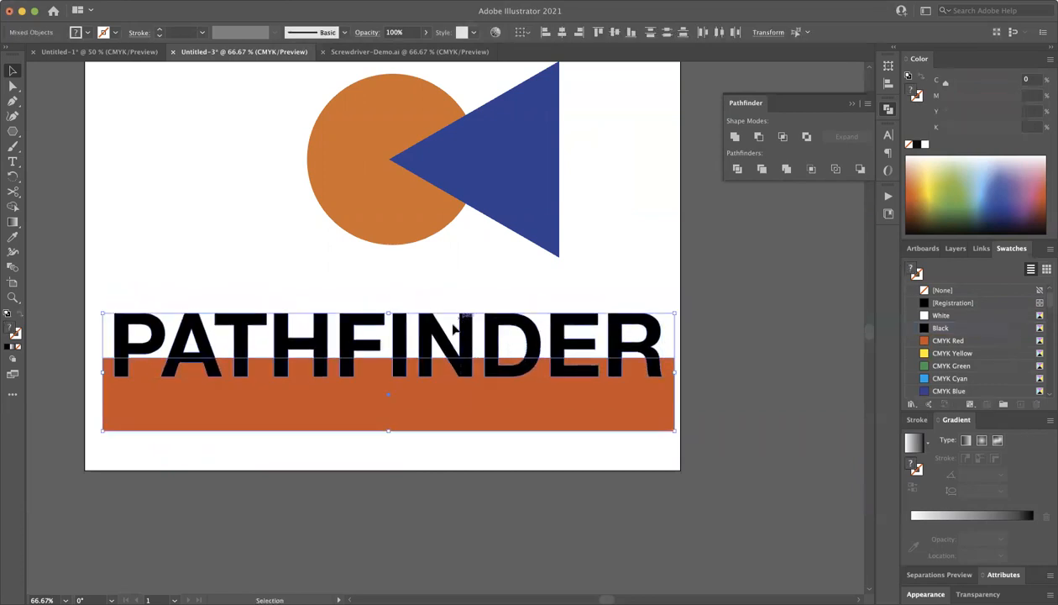
{"action": "left_click", "coordinate": [734, 136]}
{"action": "left_click", "coordinate": [621, 287]}
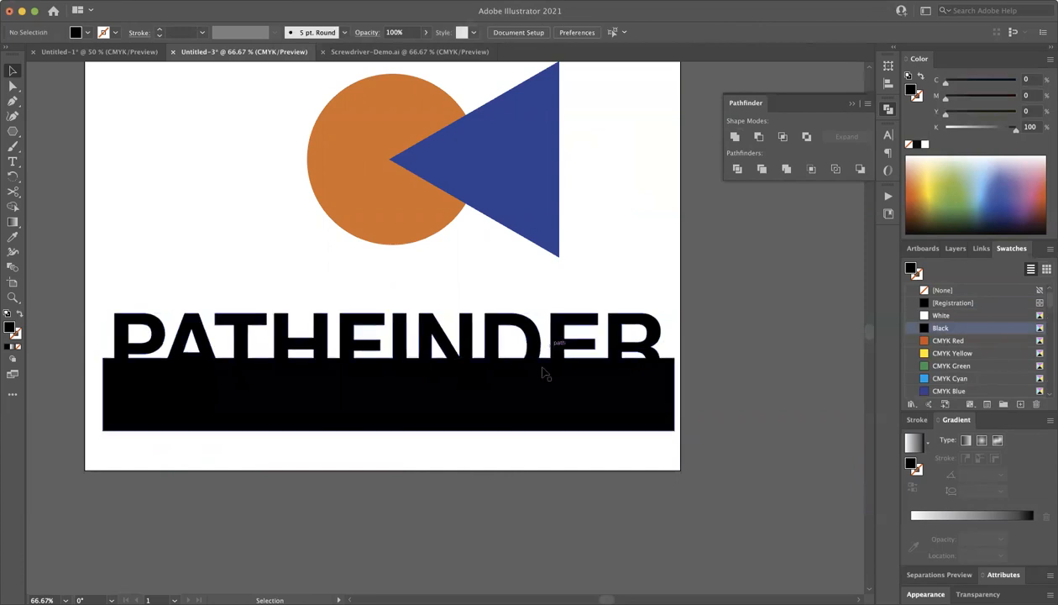
{"action": "key", "text": "super+z"}
Send the PATHFINDER lettering to the back, behind the orange-red bar, and deselect it
{"action": "left_click", "coordinate": [639, 330]}
{"action": "left_click", "coordinate": [638, 330]}
{"action": "key", "text": "shift+super+p"}
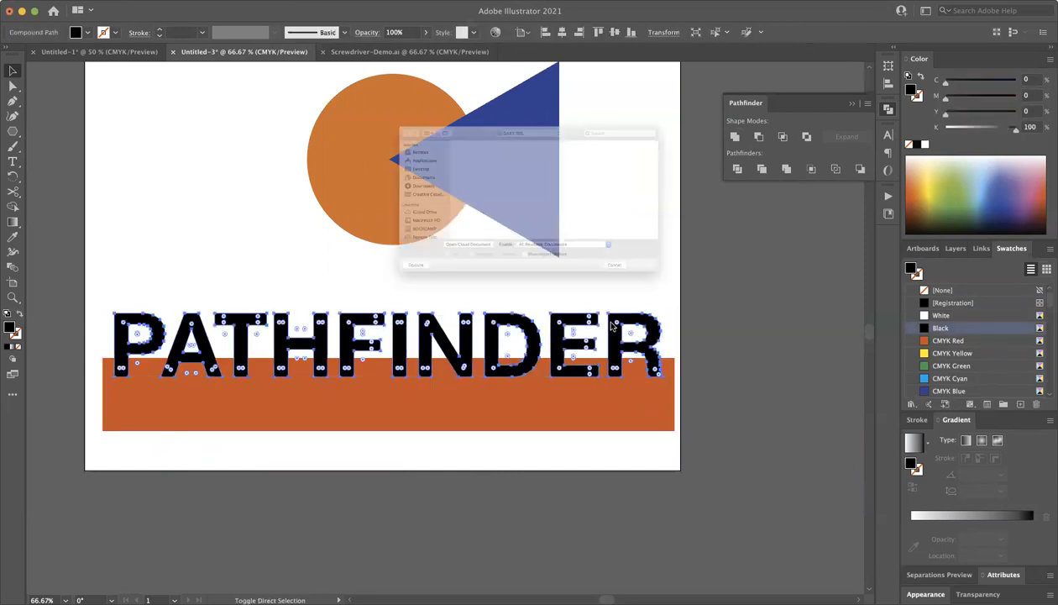
{"action": "key", "text": "Escape"}
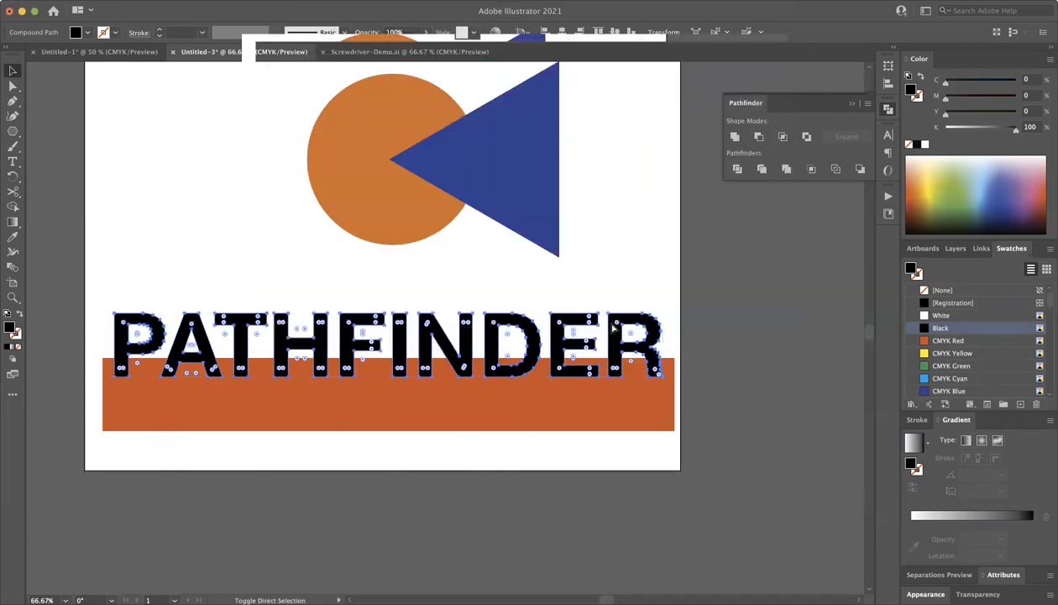
{"action": "key", "text": "shift+super+["}
{"action": "left_click", "coordinate": [685, 301]}
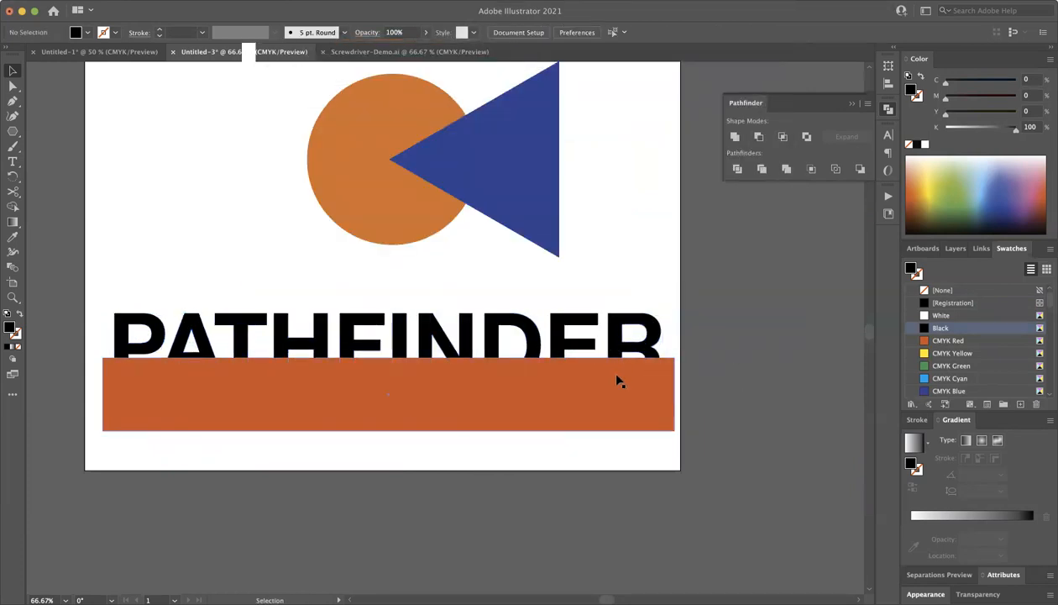
Try Unite on the PATHFINDER lettering and the bar, undo it, and apply Exclude to knock out their overlap instead
{"action": "left_click_drag", "start_coordinate": [616, 447], "coordinate": [586, 302]}
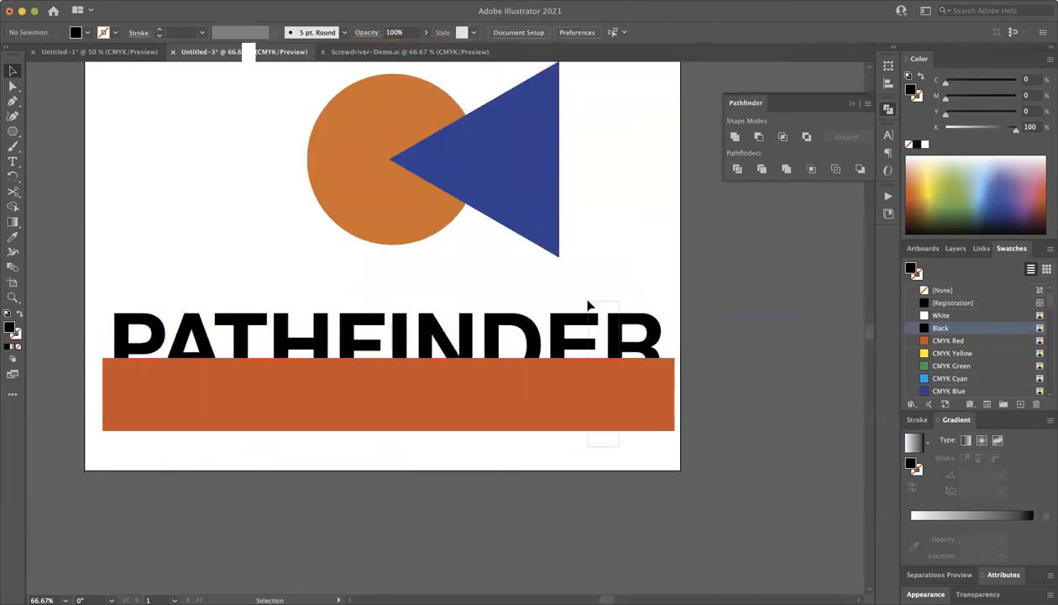
{"action": "left_click", "coordinate": [735, 137]}
{"action": "key", "text": "super+z"}
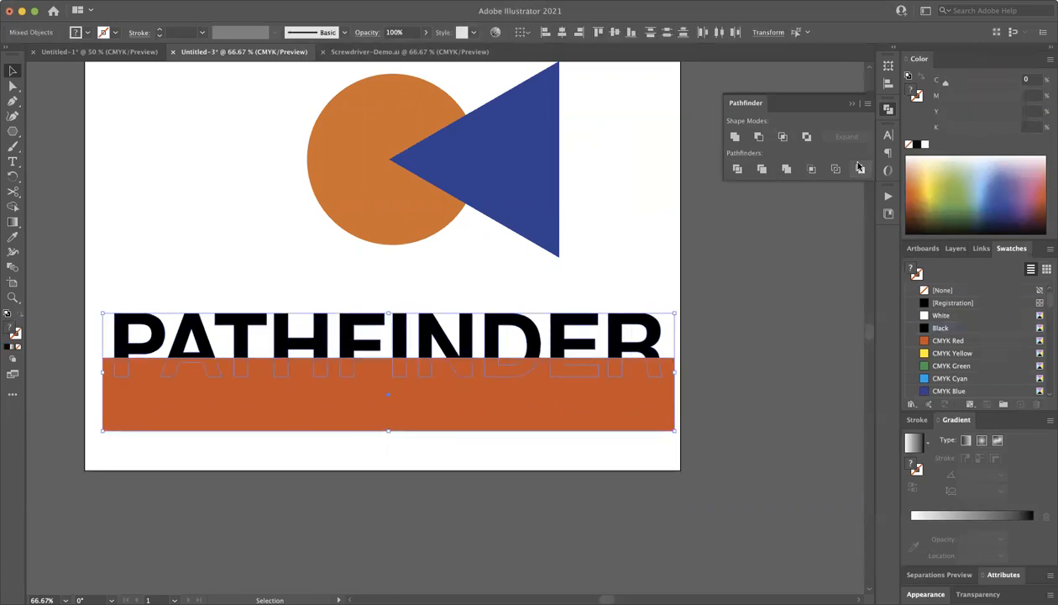
{"action": "left_click", "coordinate": [808, 138]}
{"action": "left_click", "coordinate": [581, 266]}
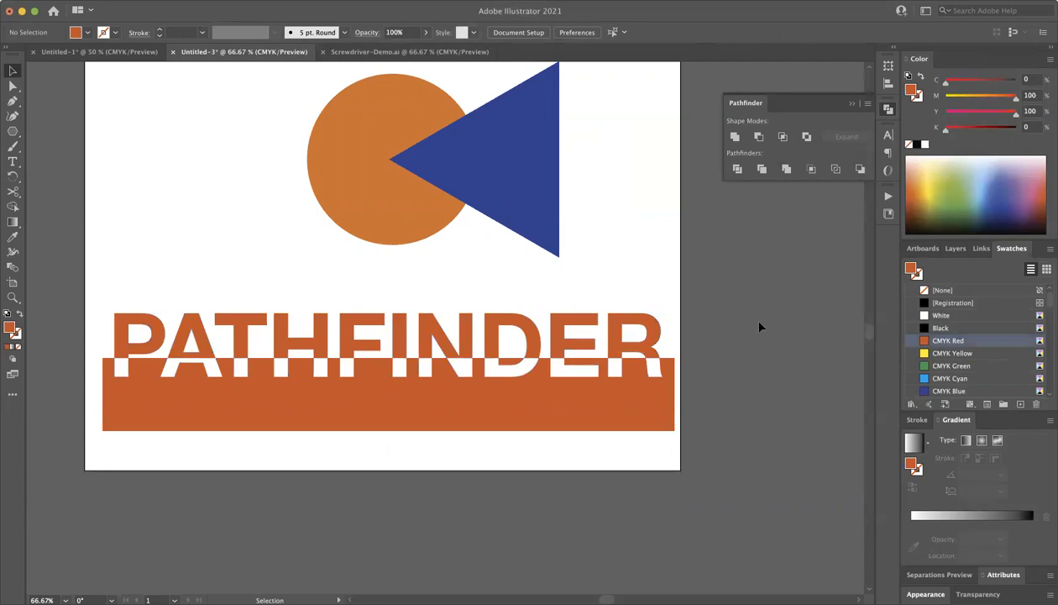